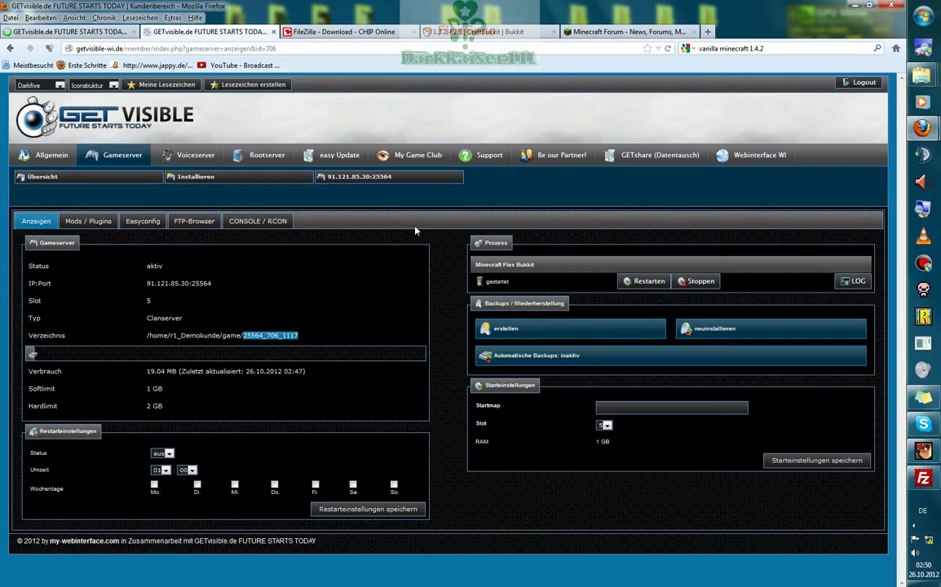
# Open the game server's FTP browser and locate Craftbukkit.jar in the main directory.
pyautogui.click(197, 226)
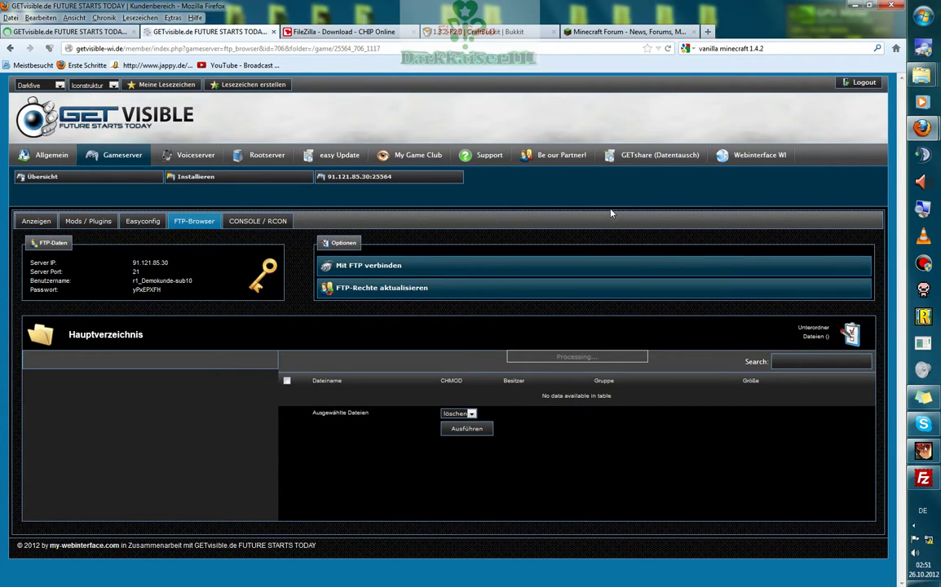
pyautogui.scroll(-3, 611, 208)
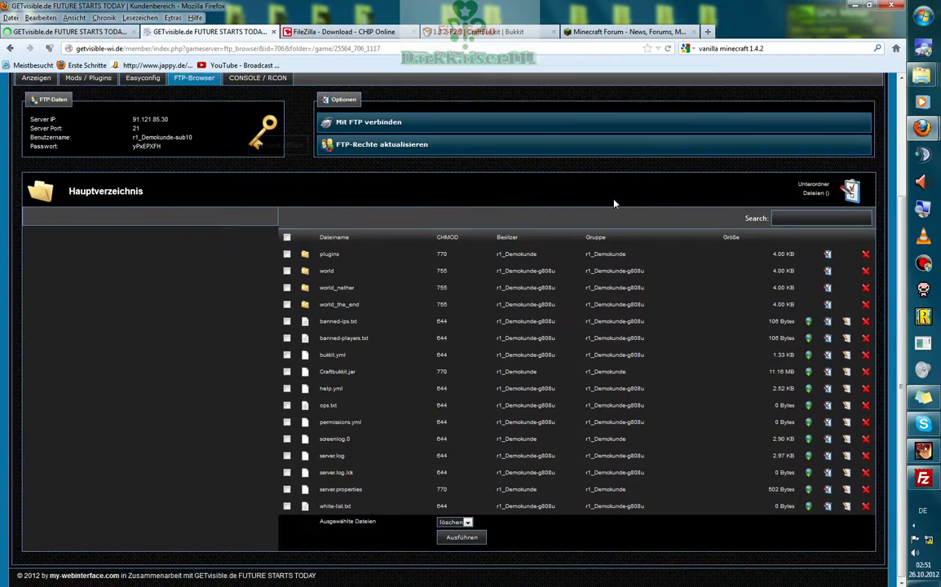
pyautogui.scroll(1, 611, 204)
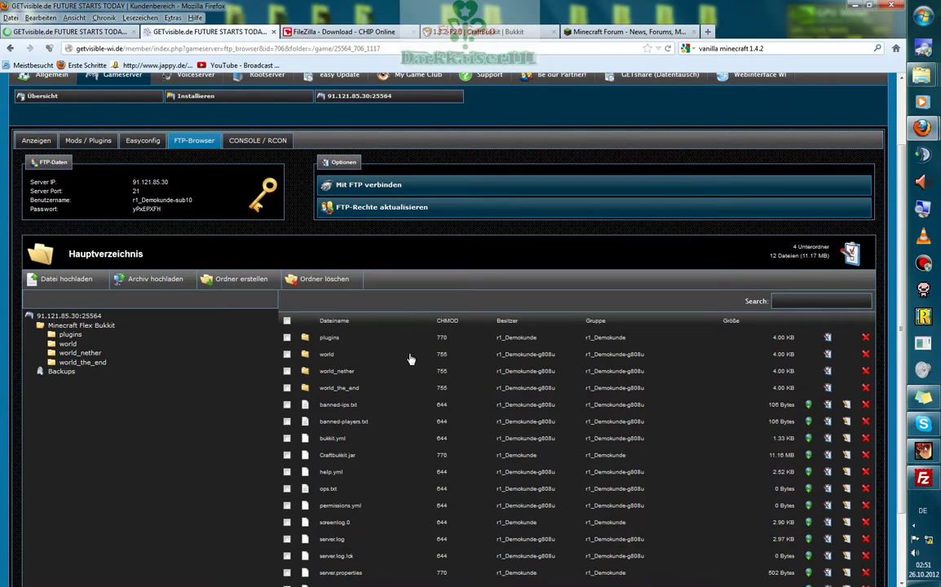
pyautogui.scroll(-2, 408, 354)
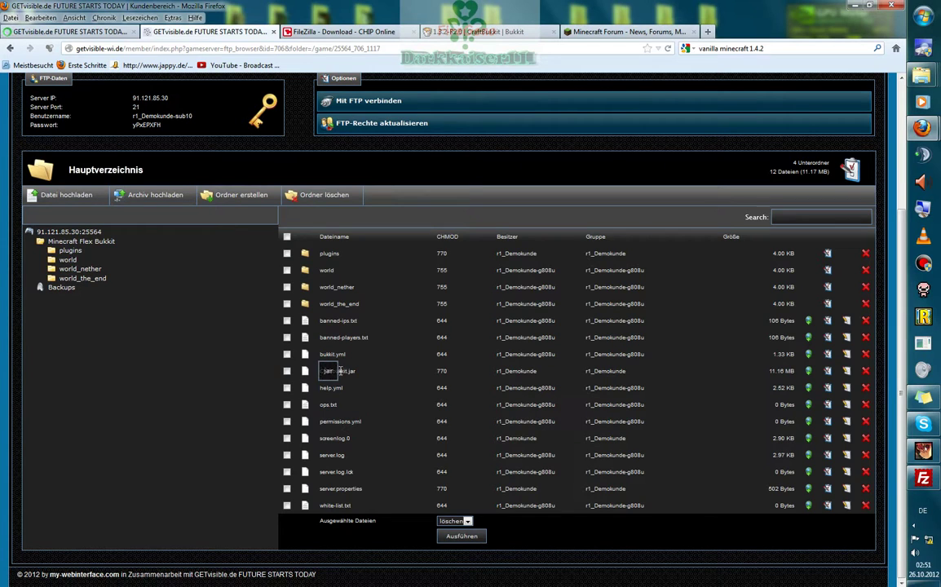
pyautogui.click(347, 370)
pyautogui.scroll(3, 236, 257)
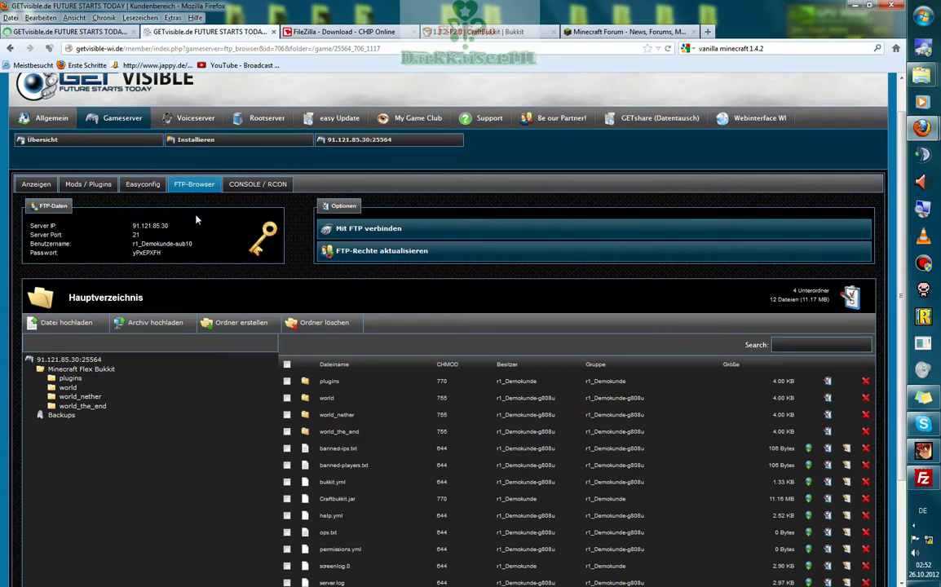
# View the FileZilla download page on CHIP Online and switch to the FileZilla application.
pyautogui.click(322, 31)
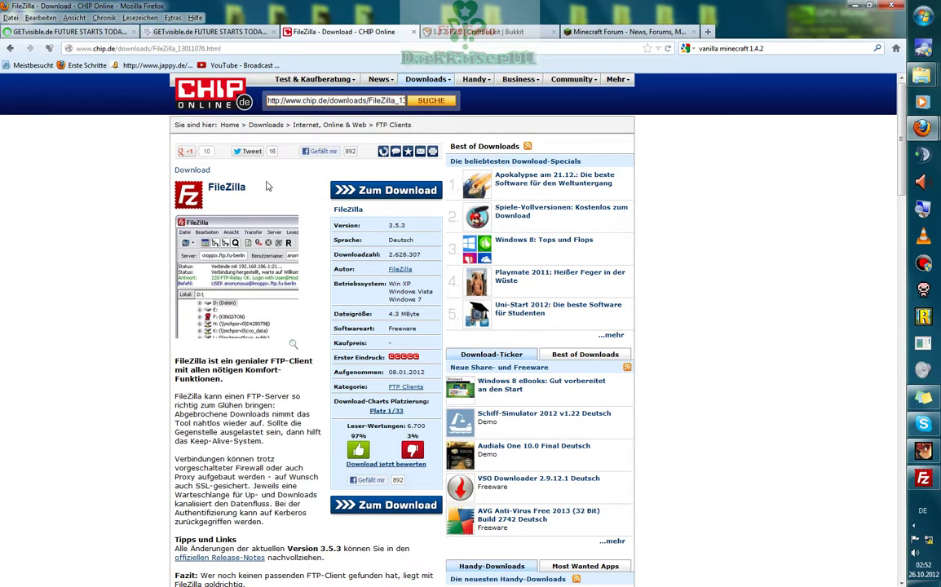
pyautogui.click(924, 479)
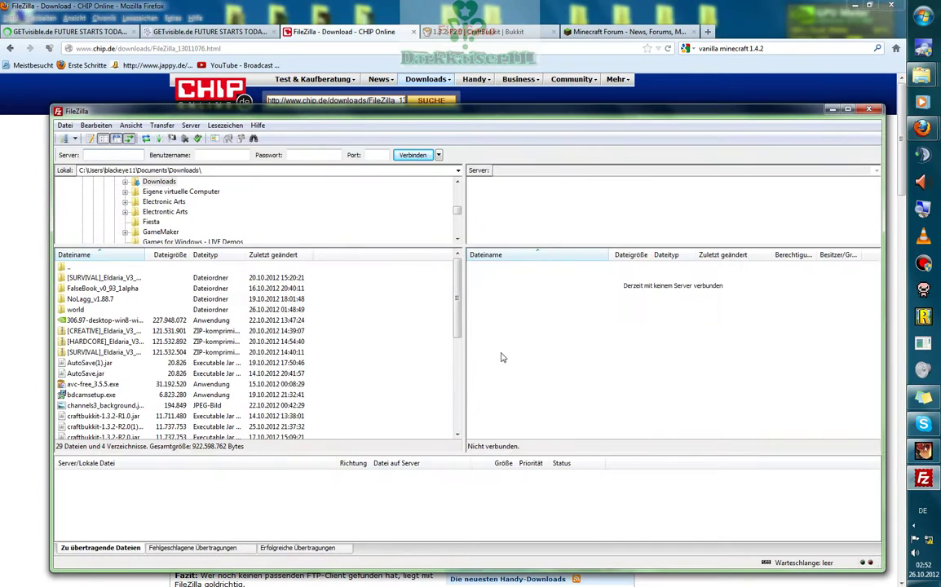
pyautogui.moveTo(364, 104); pyautogui.dragTo(319, 102)
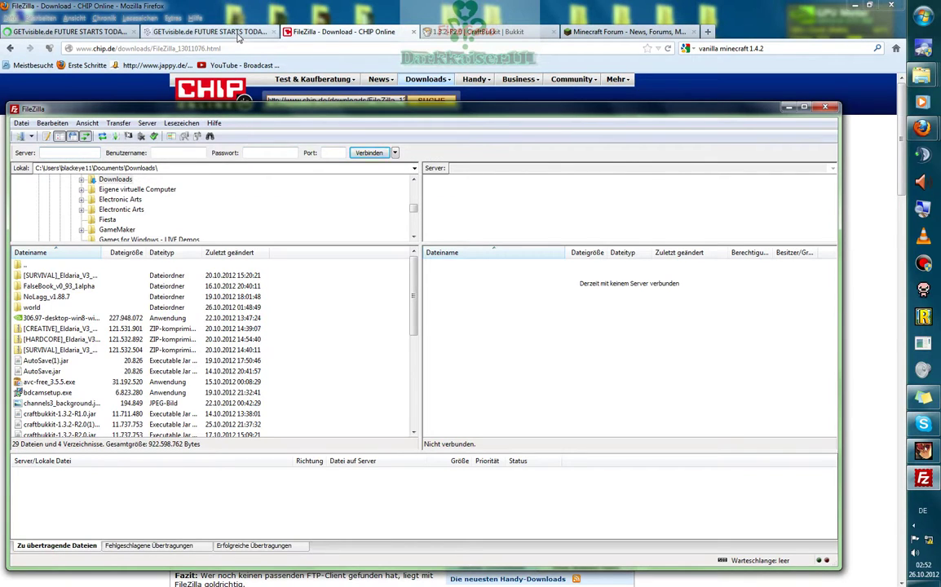
# Copy the server IP 91.121.85.30 from the hosting page's FTP data into FileZilla's server field.
pyautogui.click(214, 32)
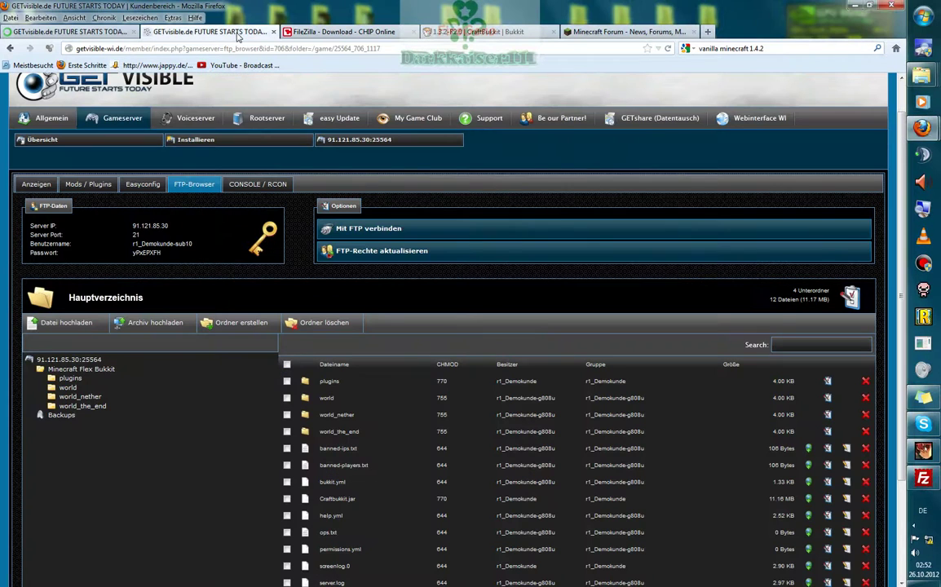
pyautogui.moveTo(168, 226); pyautogui.dragTo(135, 232)
pyautogui.rightClick(160, 229)
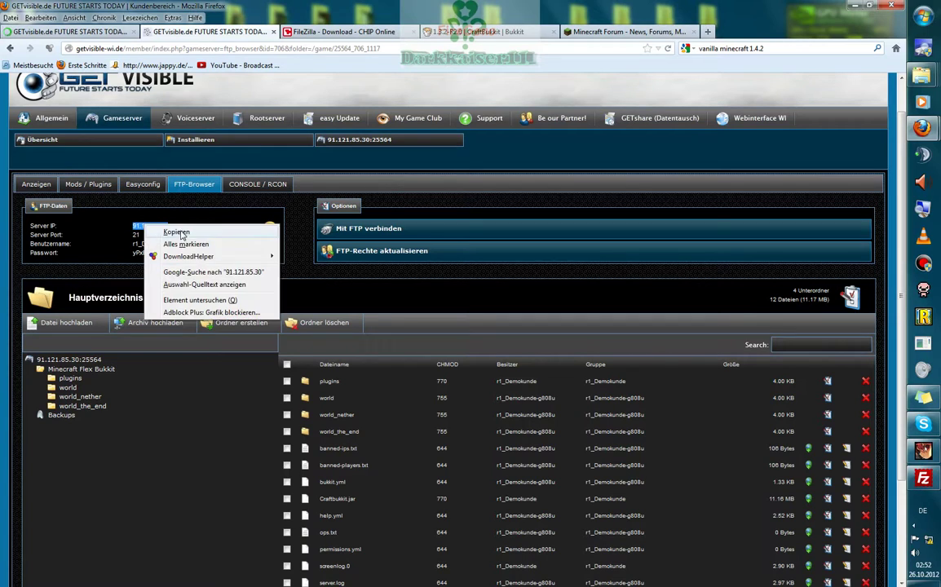
pyautogui.click(173, 234)
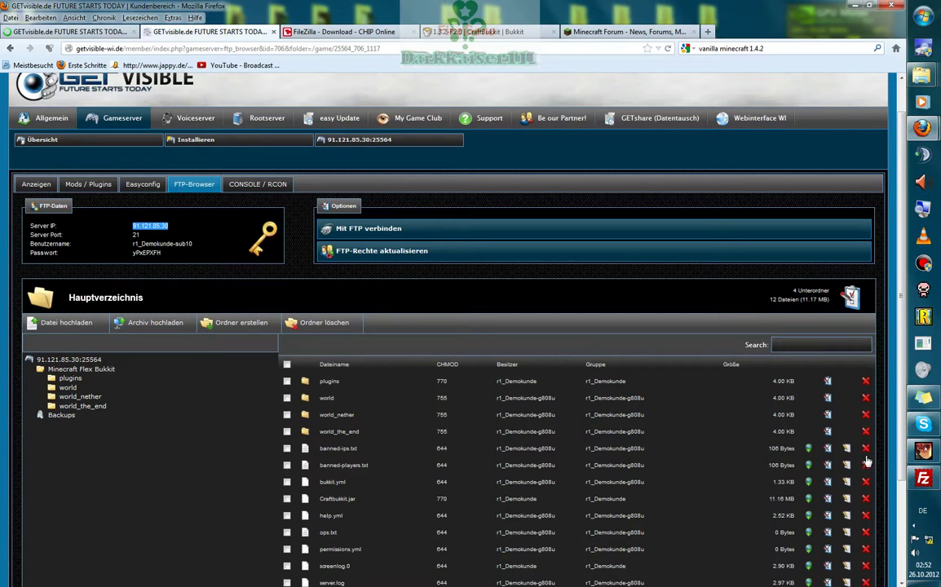
pyautogui.click(929, 481)
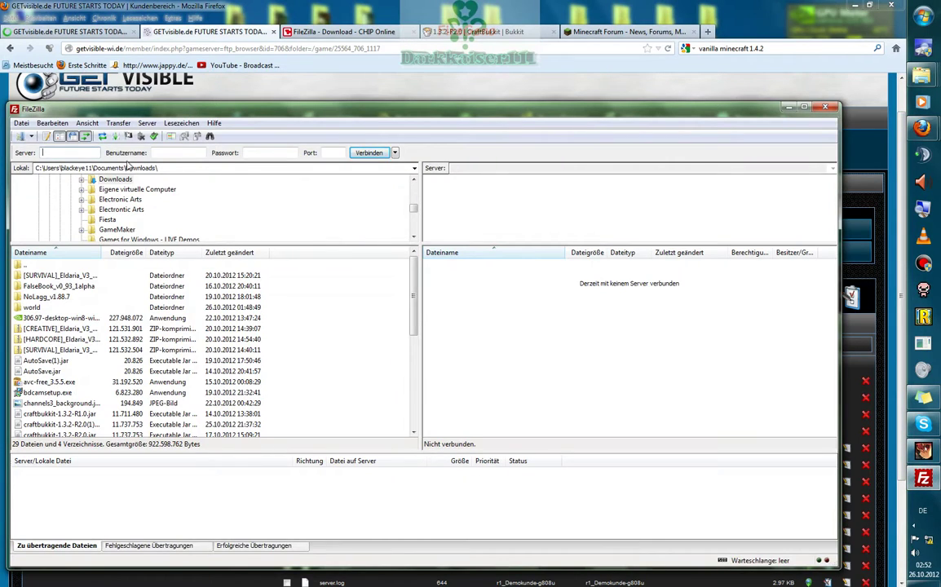
pyautogui.rightClick(71, 154)
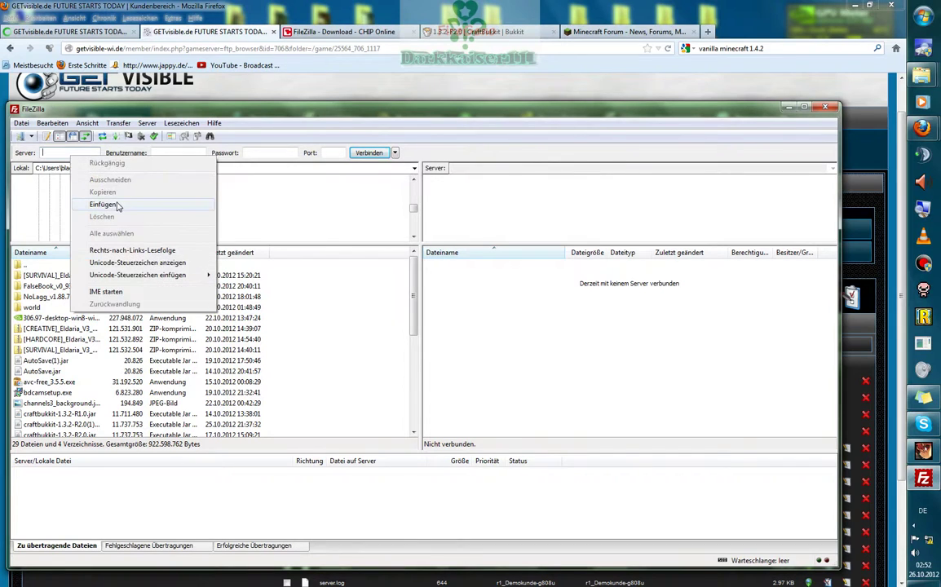
pyautogui.click(114, 203)
# Copy the FTP user name from the hosting page into FileZilla's user name field.
pyautogui.click(4, 105)
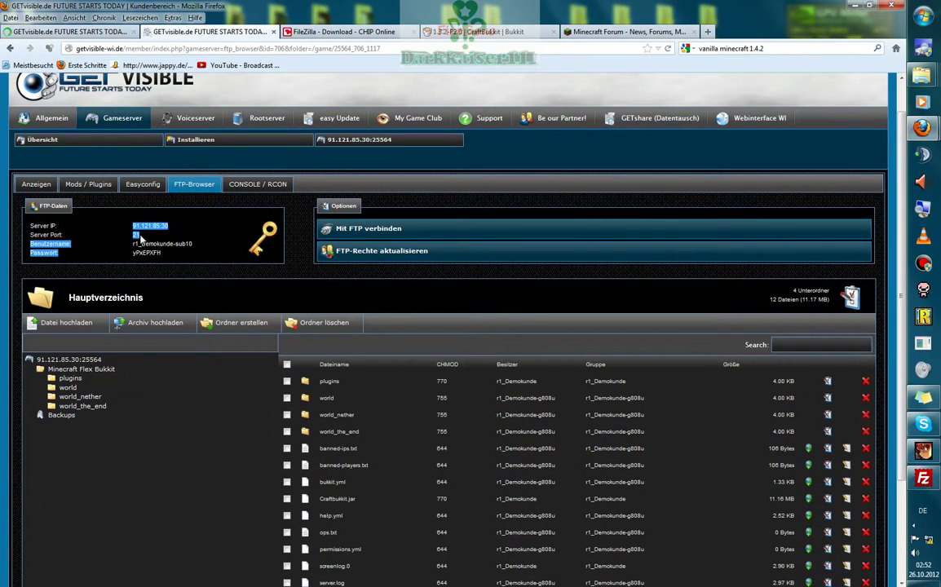
pyautogui.doubleClick(136, 235)
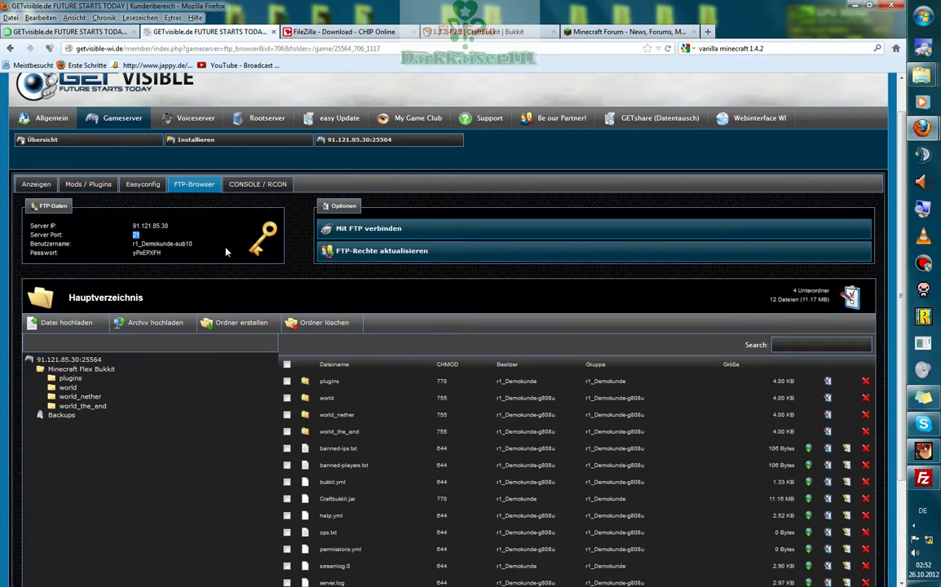
pyautogui.moveTo(193, 244); pyautogui.dragTo(135, 251)
pyautogui.rightClick(135, 249)
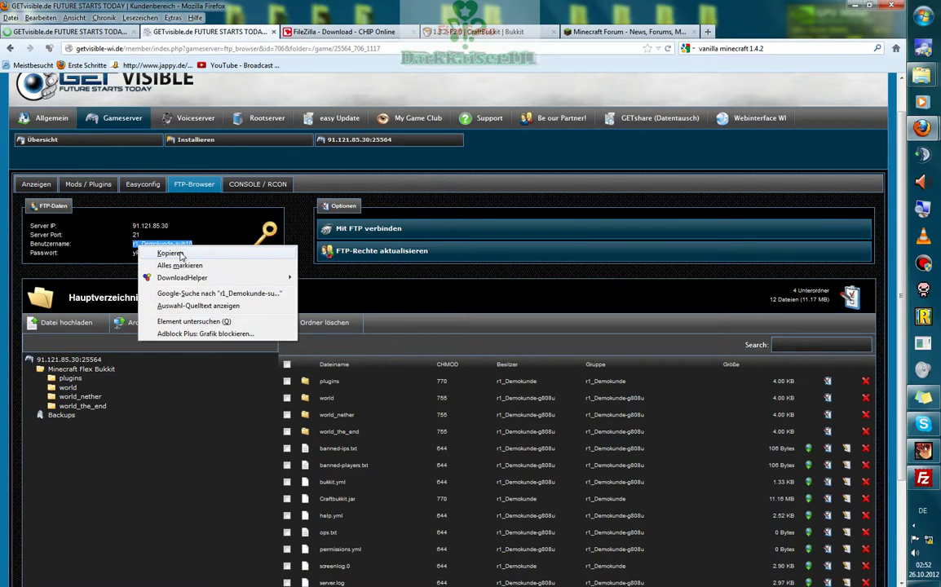
pyautogui.click(164, 254)
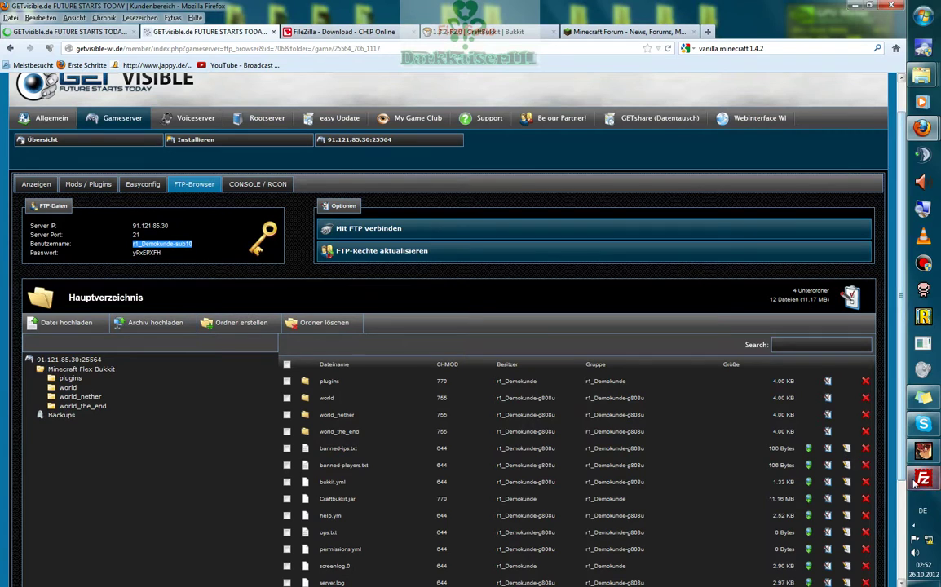
pyautogui.hotkey('alt', 'Tab')
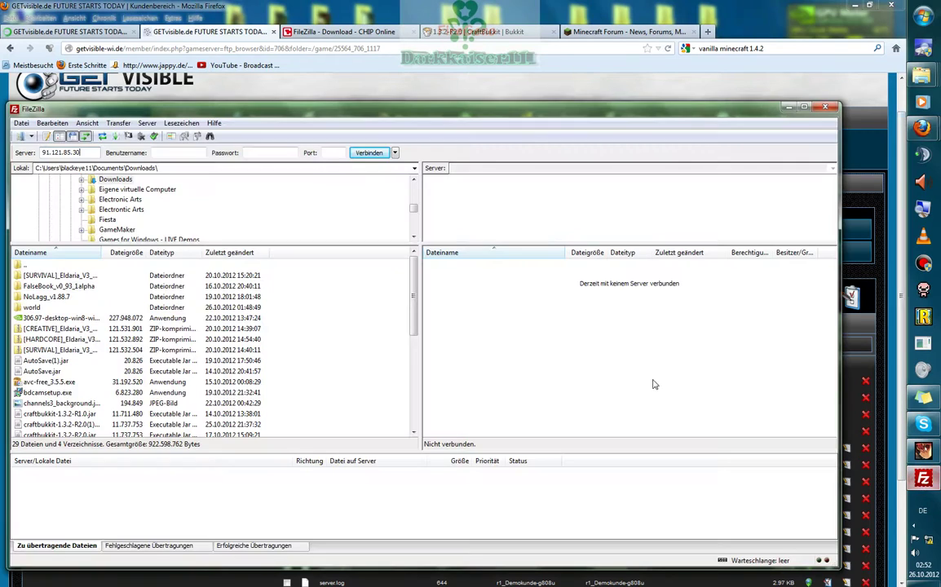
pyautogui.rightClick(177, 152)
pyautogui.click(222, 204)
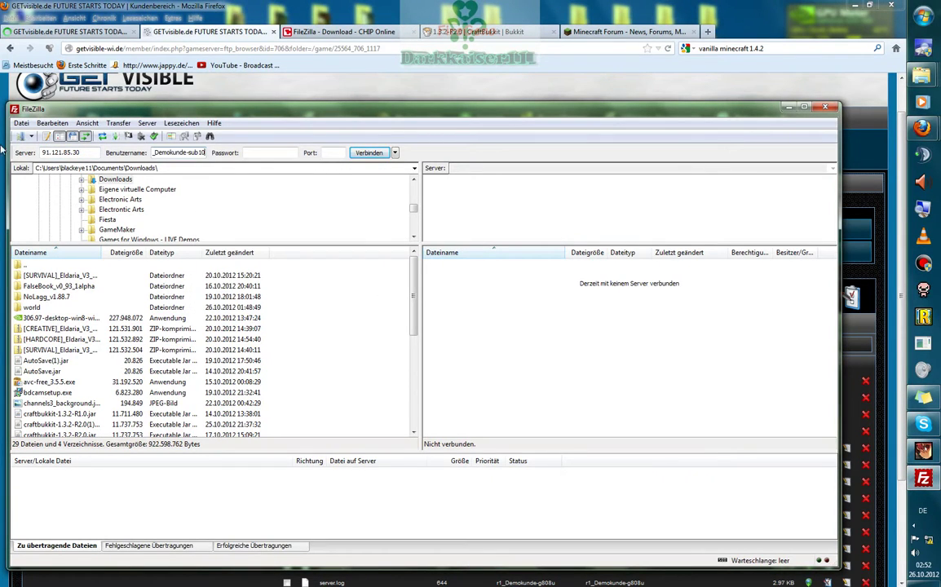
# Copy the FTP password from the hosting page into FileZilla's password field and connect to the server with the port left empty.
pyautogui.hotkey('alt', 'Tab')
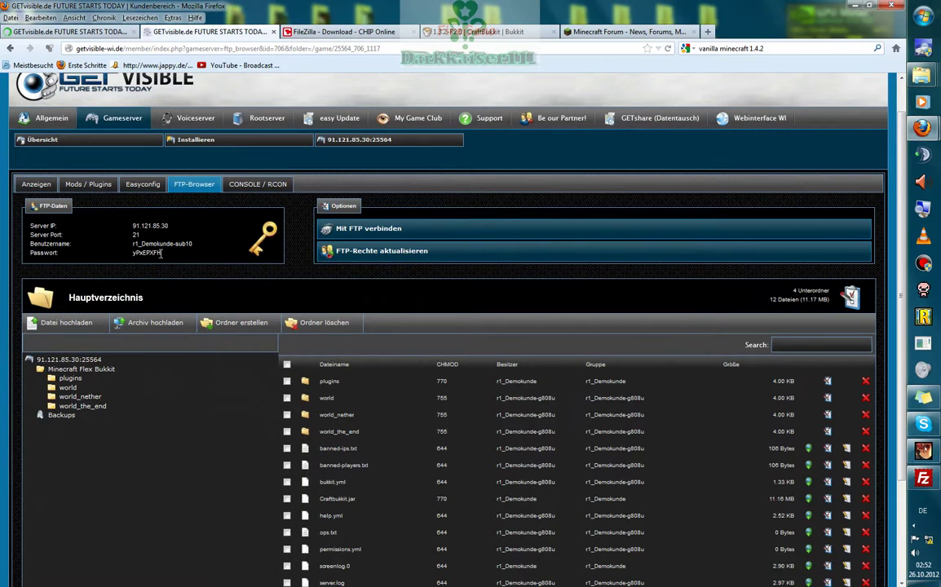
pyautogui.doubleClick(138, 252)
pyautogui.rightClick(147, 249)
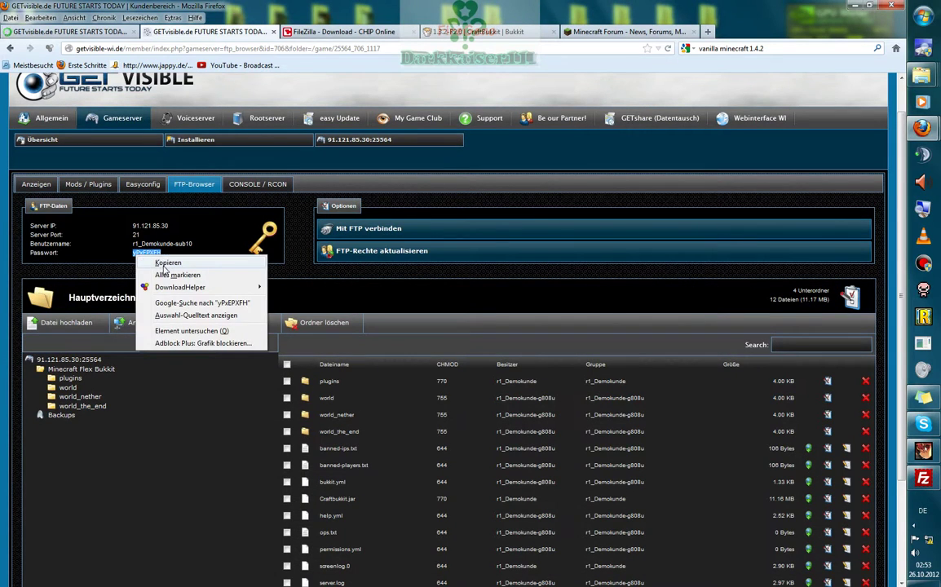
pyautogui.click(165, 261)
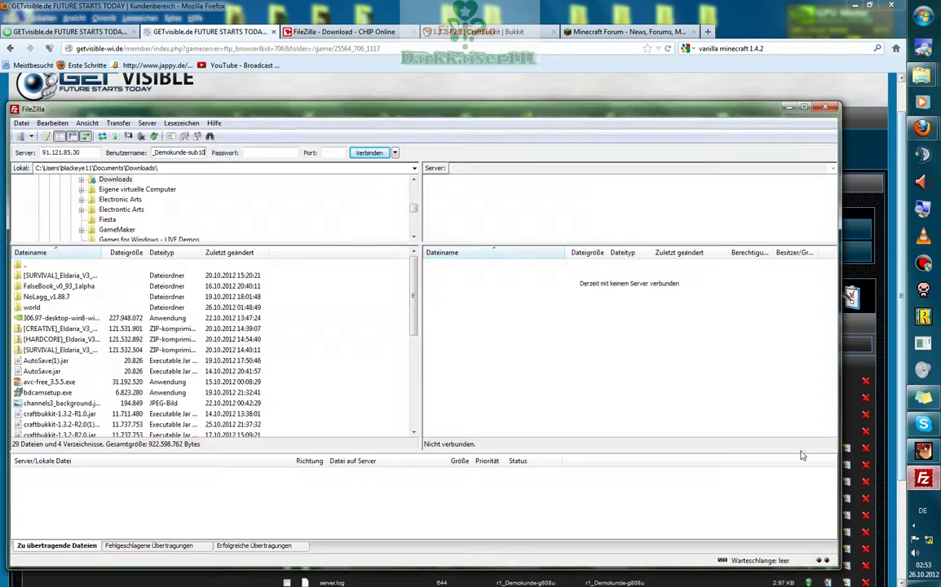
pyautogui.hotkey('alt', 'Tab')
pyautogui.rightClick(289, 154)
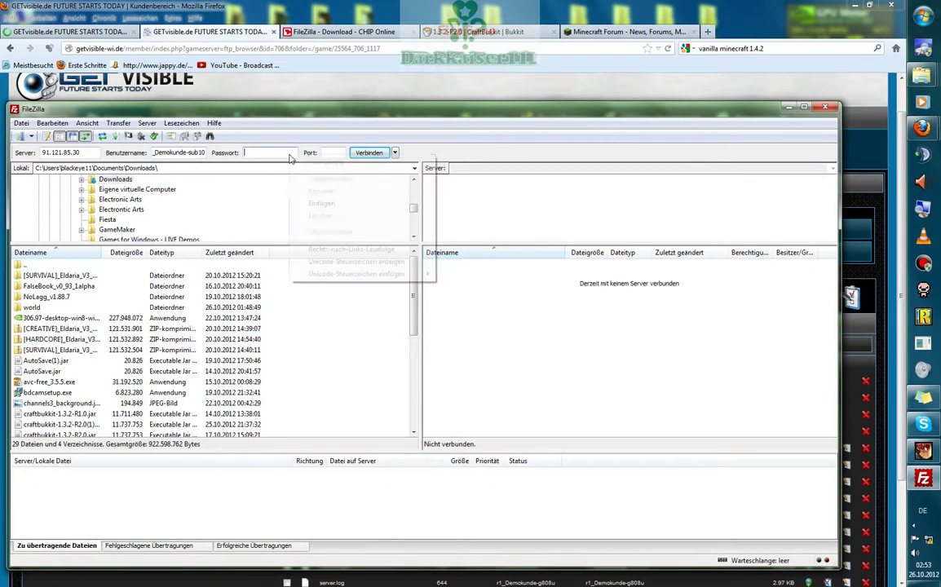
pyautogui.click(329, 204)
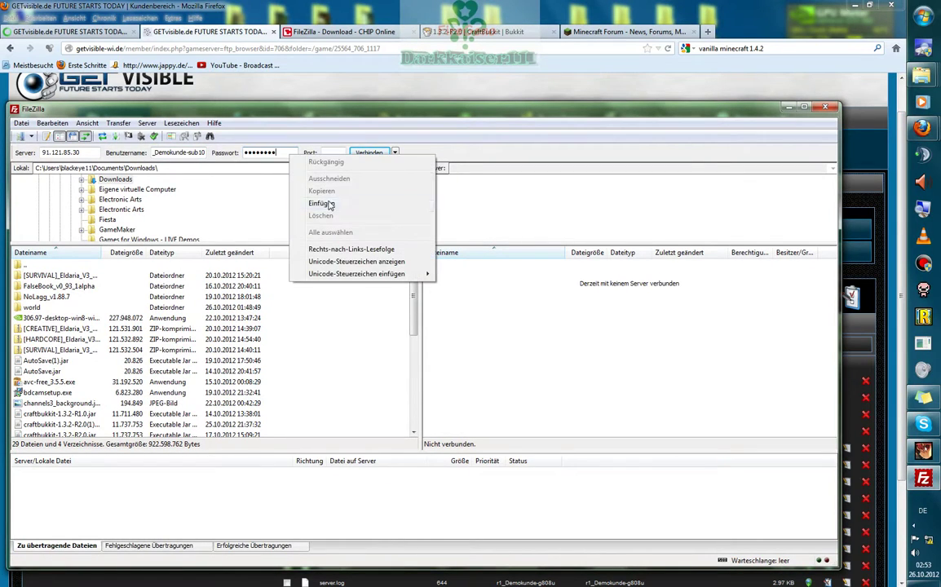
pyautogui.click(326, 152)
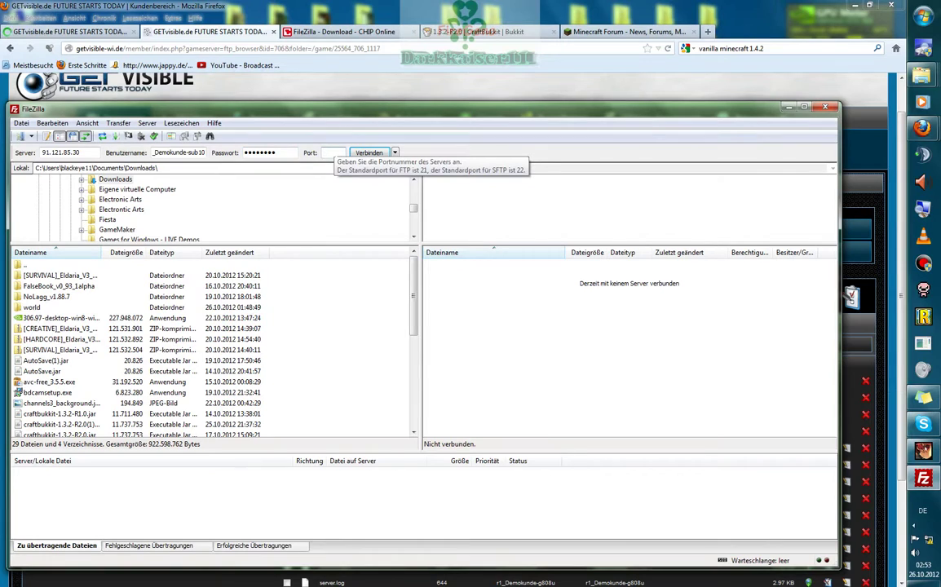
pyautogui.click(370, 154)
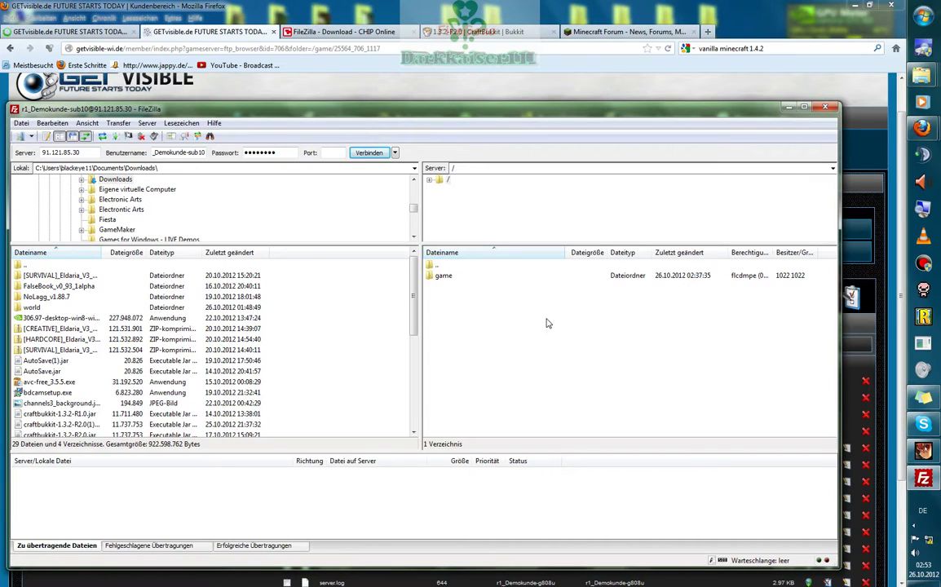
# Open the remote folder game/25564_706_1117 and select Craftbukkit.jar in it.
pyautogui.click(462, 278)
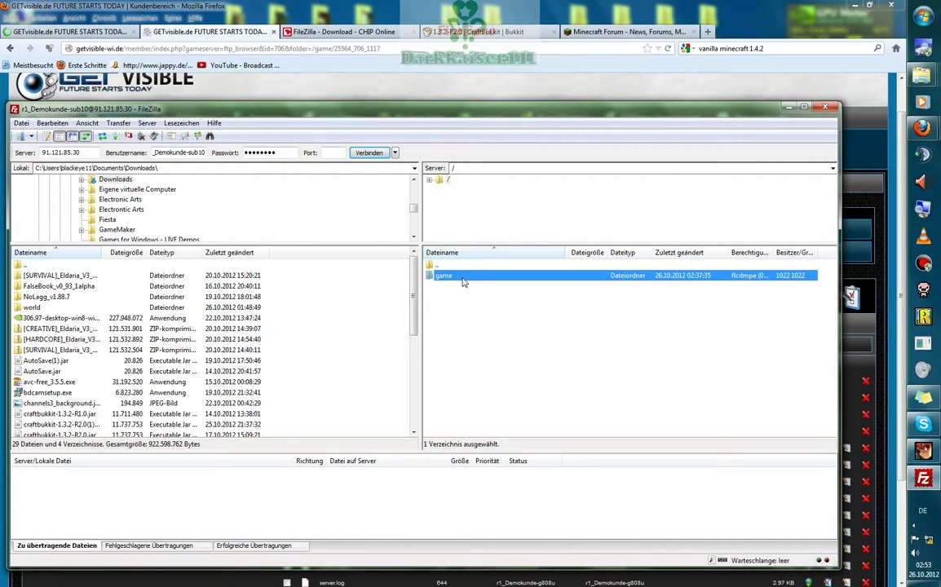
pyautogui.doubleClick(462, 278)
pyautogui.doubleClick(462, 278)
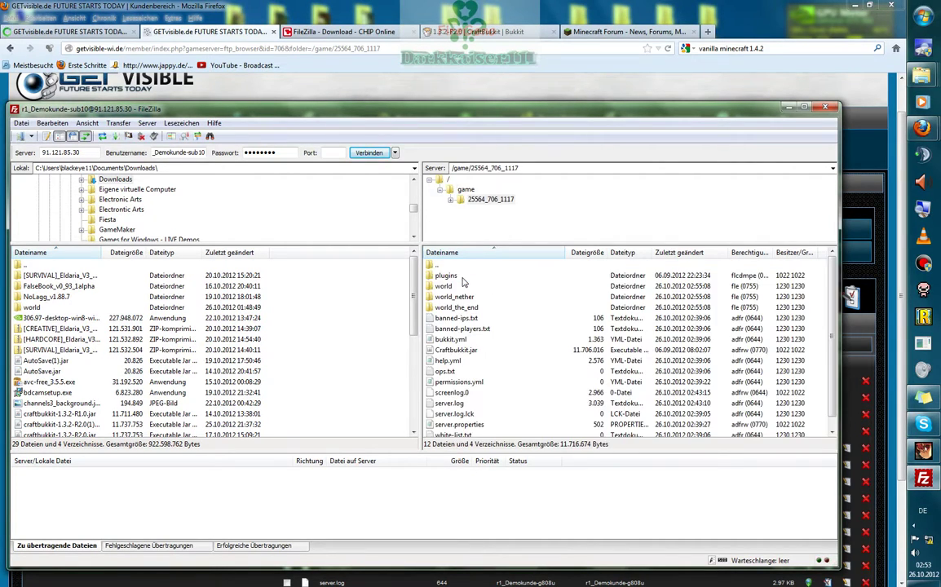
pyautogui.scroll(-1, 460, 318)
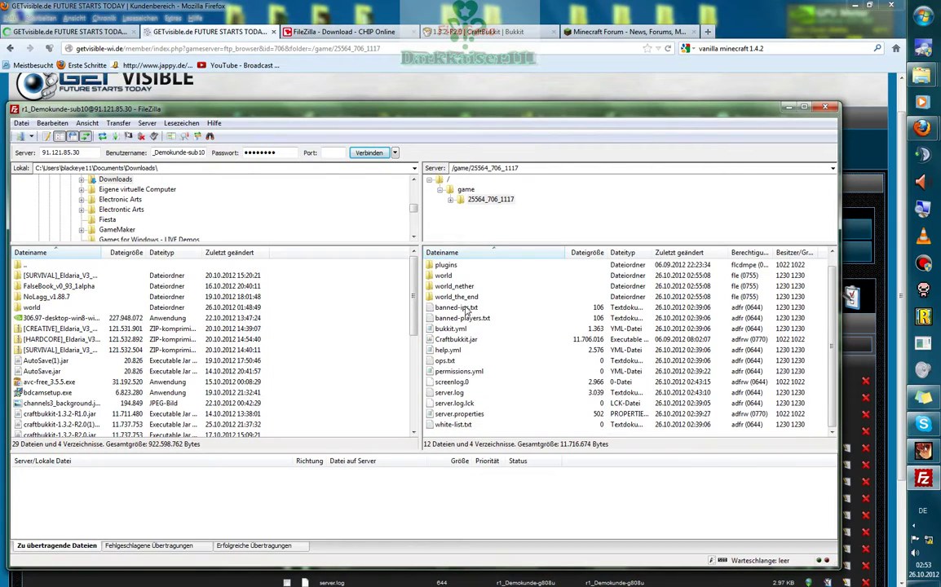
pyautogui.click(457, 341)
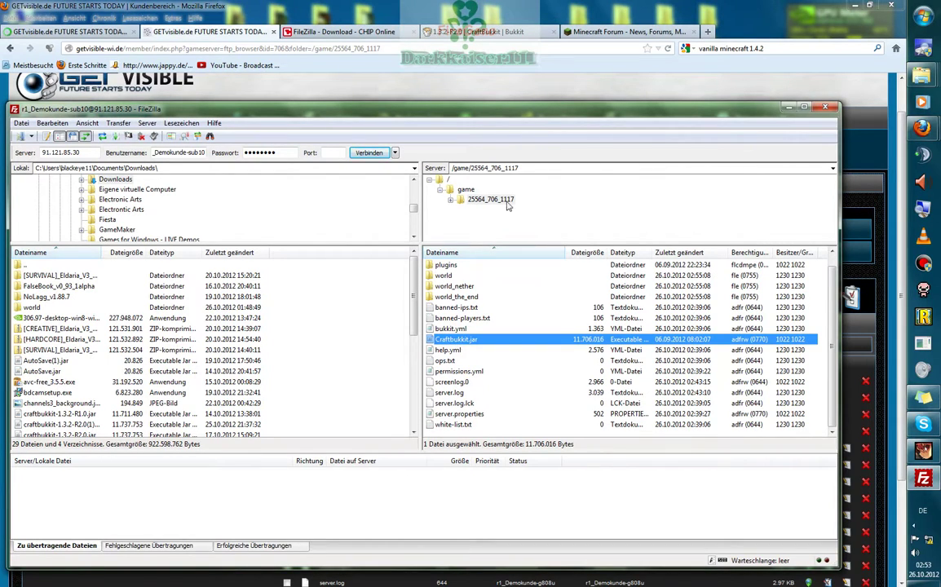
# Switch to Firefox and examine the Minecraft Forum's 1.4.2 pre-release post for the client and server download links.
pyautogui.click(479, 34)
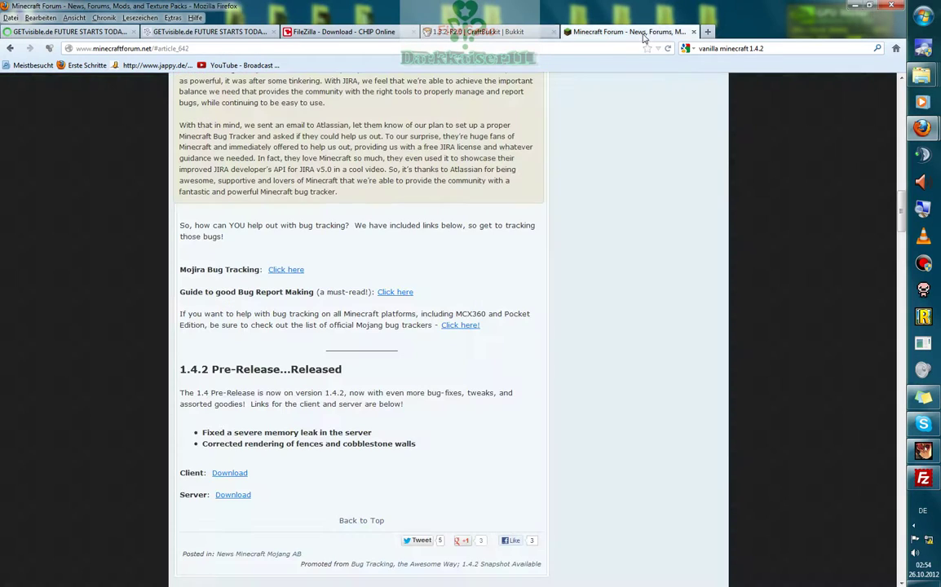
pyautogui.click(582, 32)
pyautogui.scroll(-2, 381, 94)
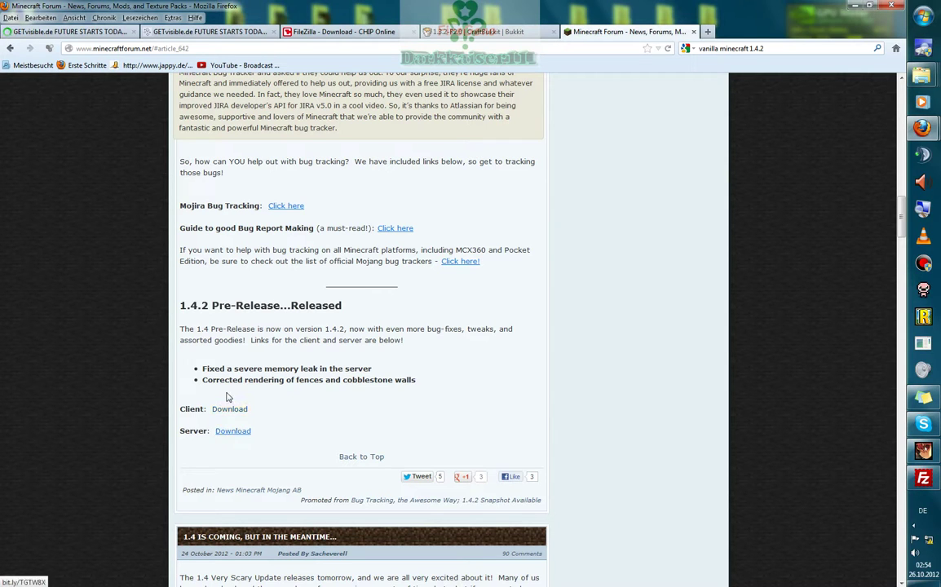
pyautogui.scroll(-3, 229, 383)
pyautogui.scroll(2, 231, 341)
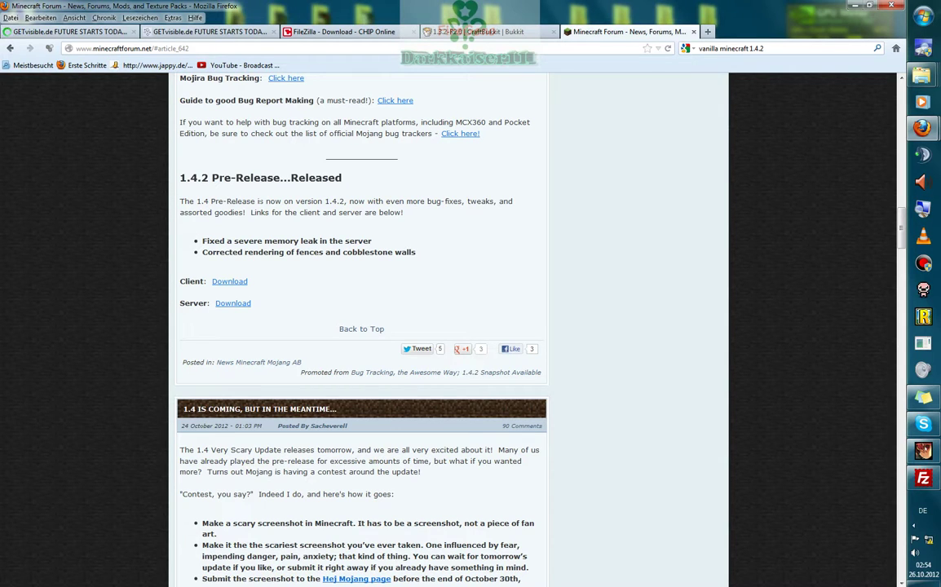
pyautogui.scroll(-2, 263, 207)
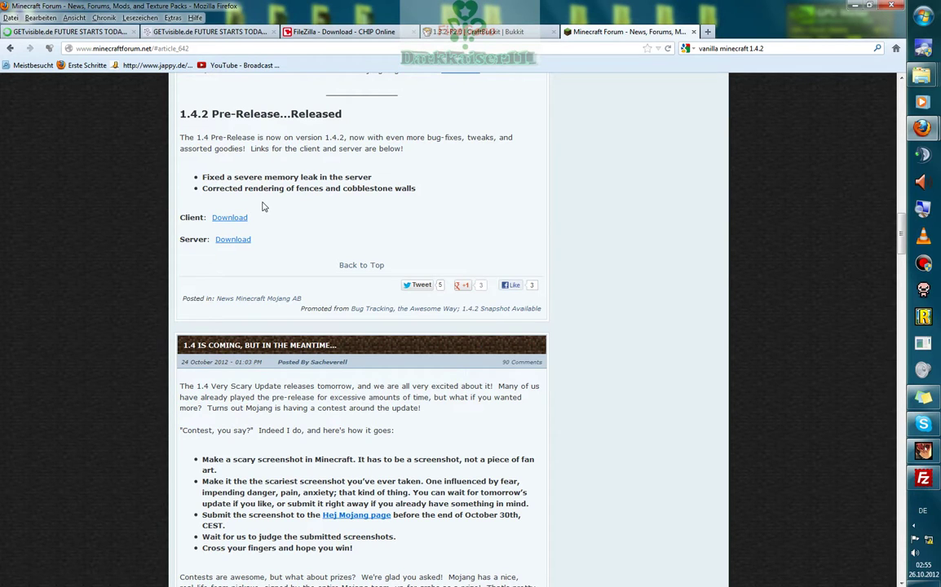
pyautogui.scroll(-2, 263, 207)
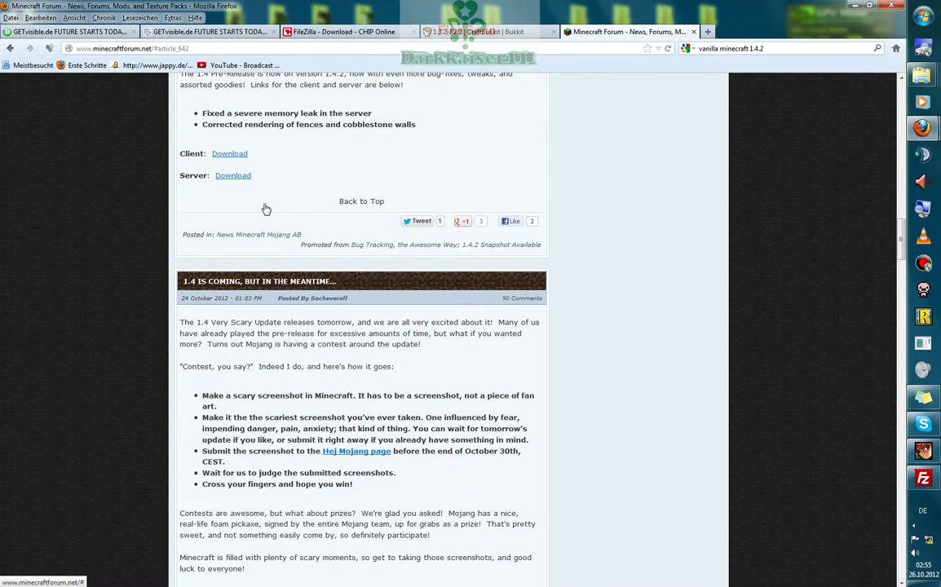
# Review the 1.4.2 pre-release post's client and server download links and close the Minecraft Forum page.
pyautogui.scroll(4, 268, 192)
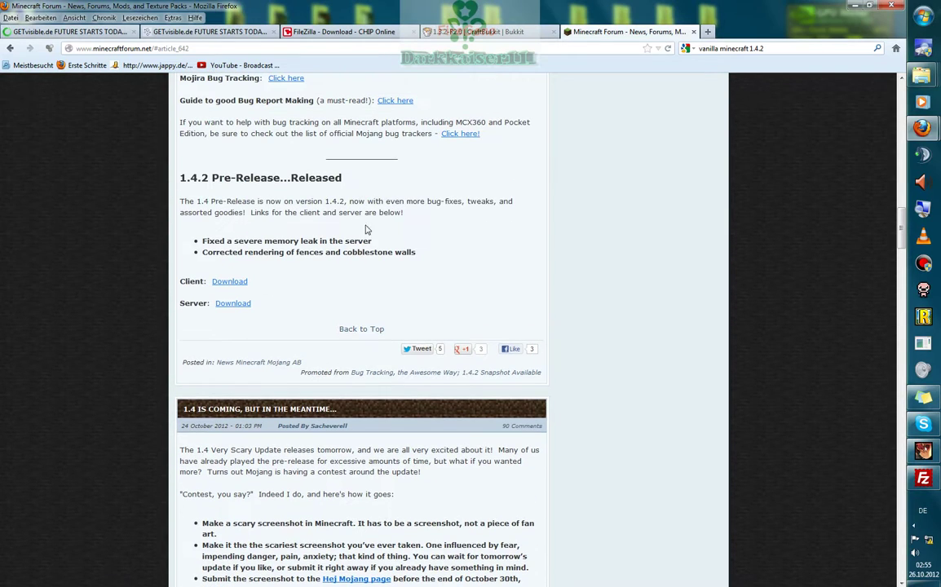
pyautogui.scroll(3, 469, 220)
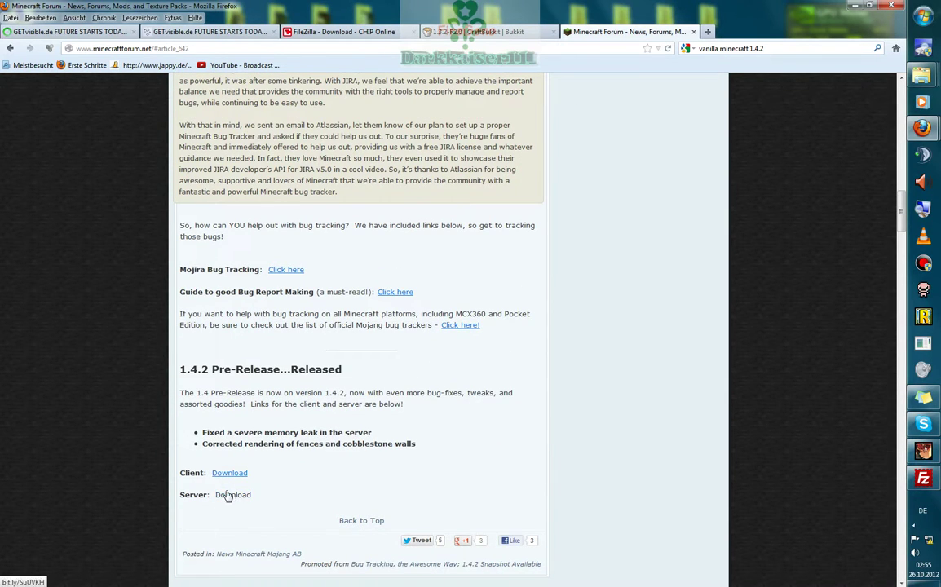
pyautogui.click(693, 32)
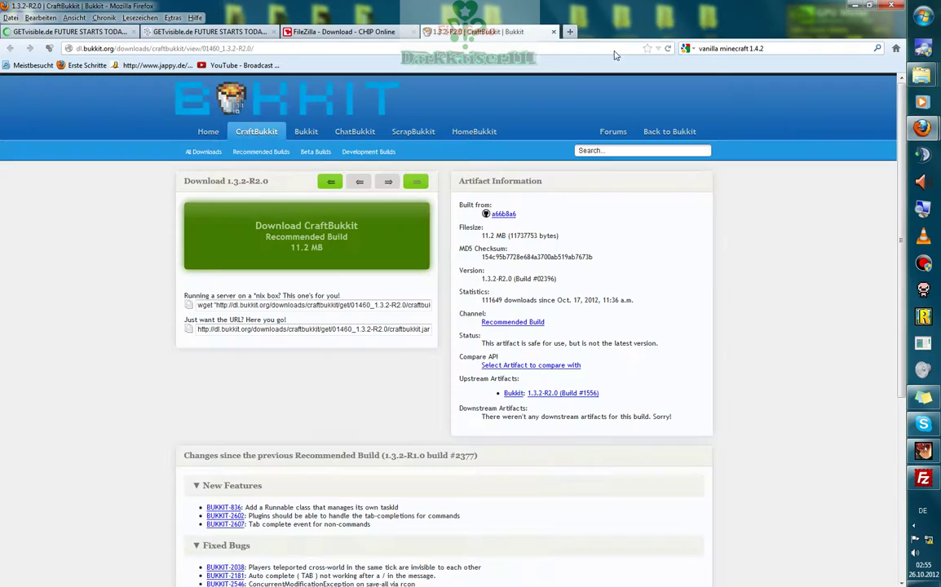
# Switch to FileZilla and delete Craftbukkit.jar from the remote folder game/25564_706_1117.
pyautogui.click(923, 479)
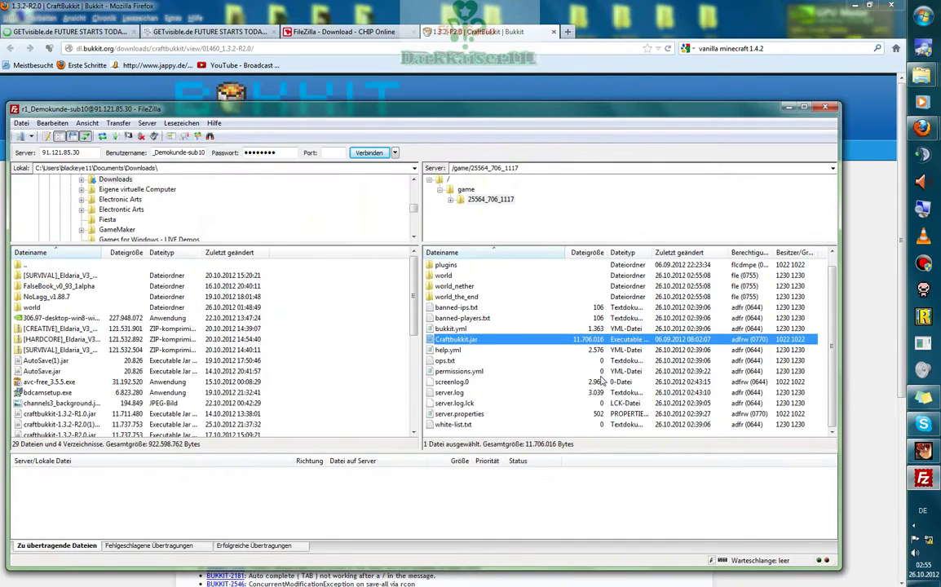
pyautogui.rightClick(481, 341)
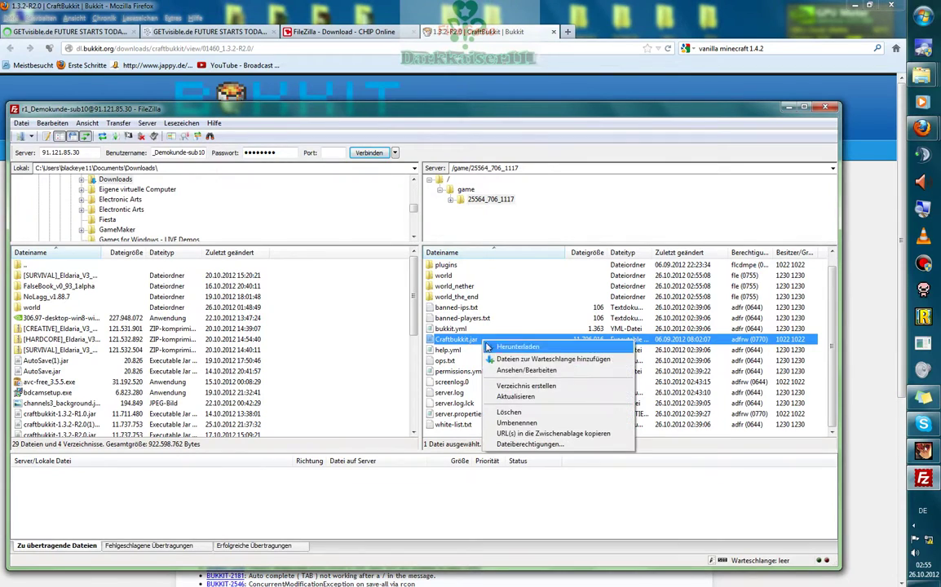
pyautogui.click(524, 413)
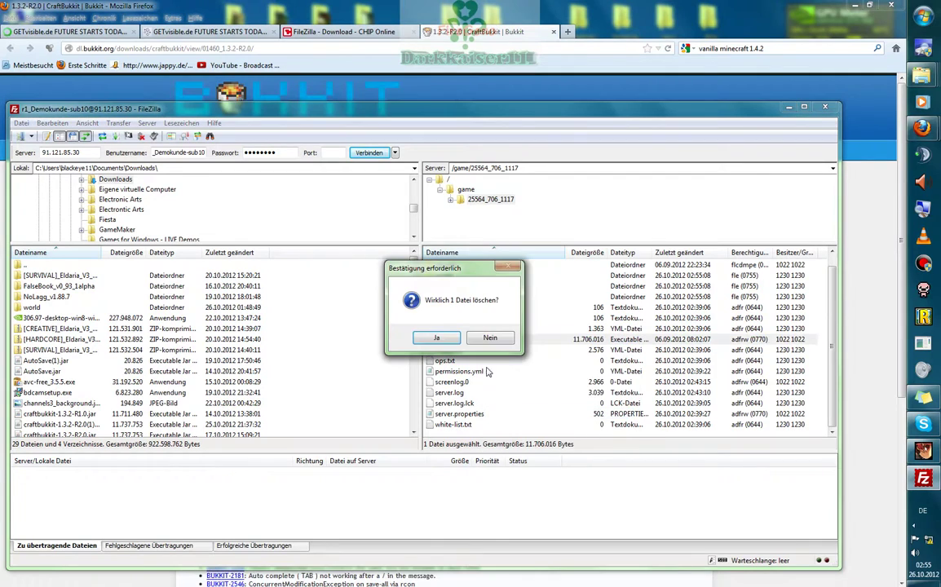
pyautogui.click(432, 335)
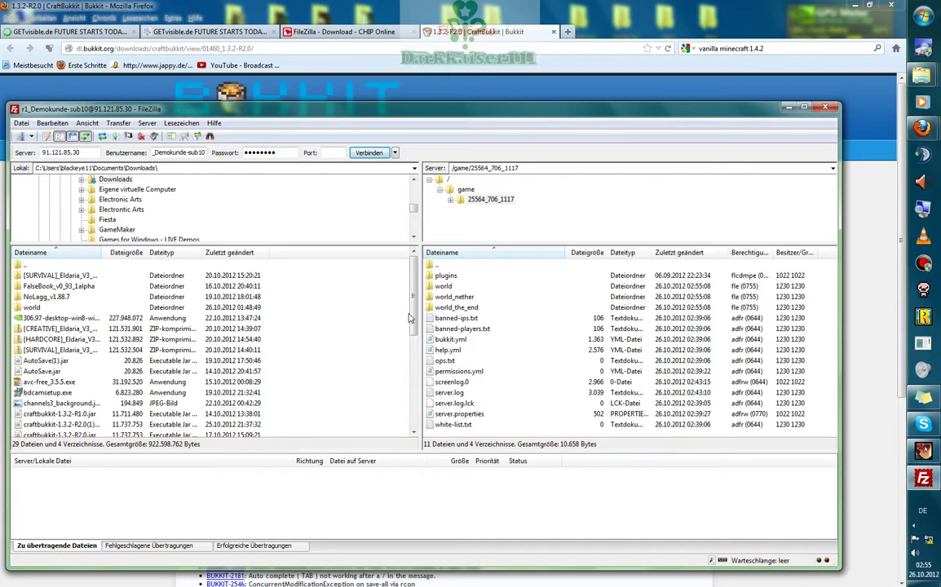
# Upload craftbukkit-1.3.2-R2.0.jar from the local Downloads folder to the remote folder 25564_706_1117.
pyautogui.scroll(-1, 413, 326)
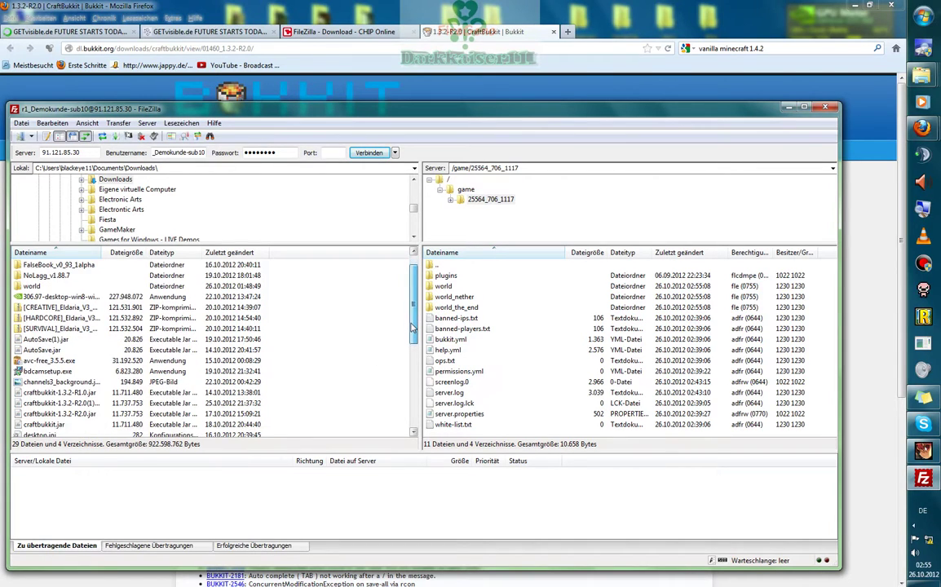
pyautogui.click(88, 414)
pyautogui.moveTo(88, 414); pyautogui.dragTo(479, 360)
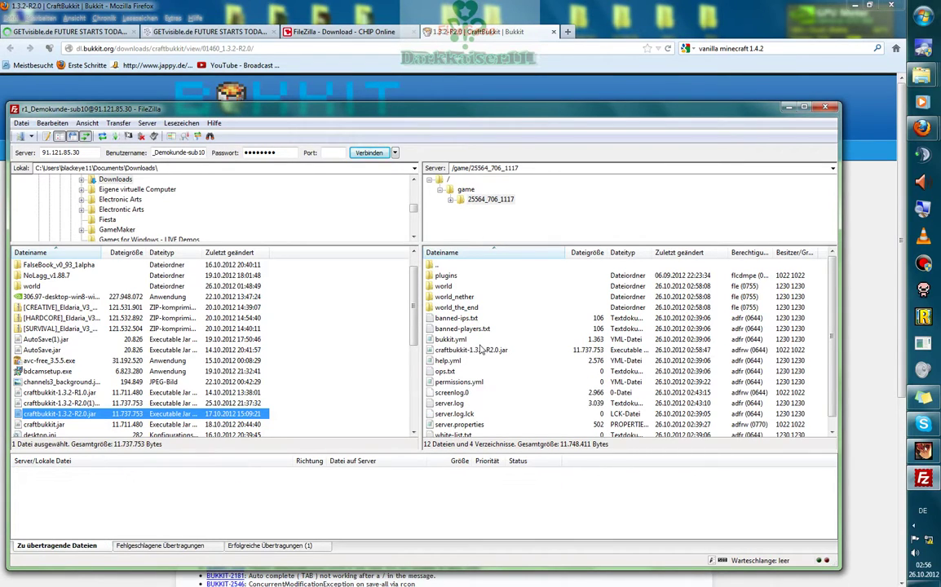
# Rename the uploaded craftbukkit-1.3.2-R2.0.jar on the server as Craftbukkit.jar with a capital C.
pyautogui.click(477, 351)
pyautogui.rightClick(478, 354)
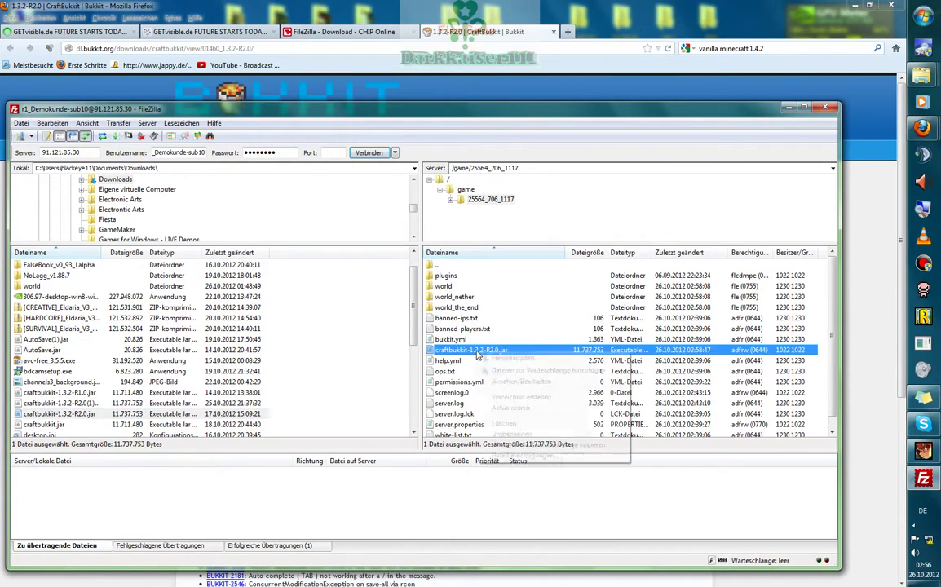
pyautogui.click(512, 434)
pyautogui.press('End')
pyautogui.press('Left')
pyautogui.press('Left')
pyautogui.press('Left')
pyautogui.press('Left')
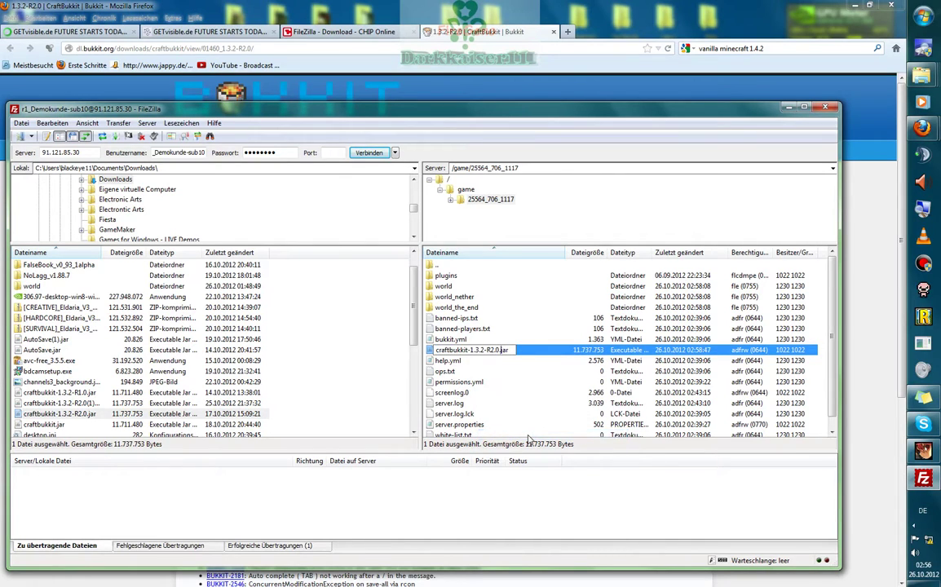
pyautogui.press('BackSpace')
pyautogui.press('BackSpace')
pyautogui.press('BackSpace')
pyautogui.press('BackSpace')
pyautogui.press('BackSpace')
pyautogui.press('BackSpace')
pyautogui.press('BackSpace')
pyautogui.press('BackSpace')
pyautogui.press('BackSpace')
pyautogui.press('BackSpace')
pyautogui.press('BackSpace')
pyautogui.press('Home')
pyautogui.press('Delete')
pyautogui.write('C')
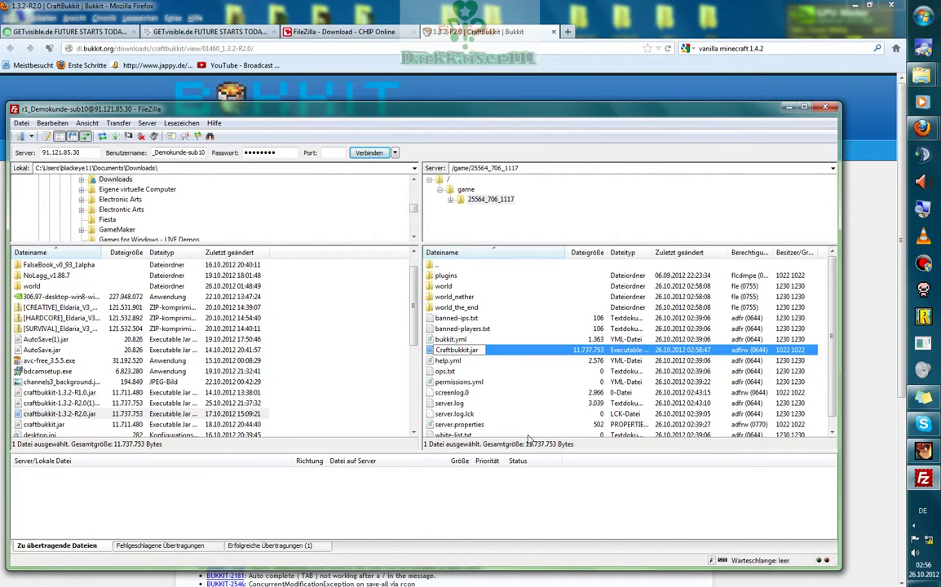
pyautogui.press('Return')
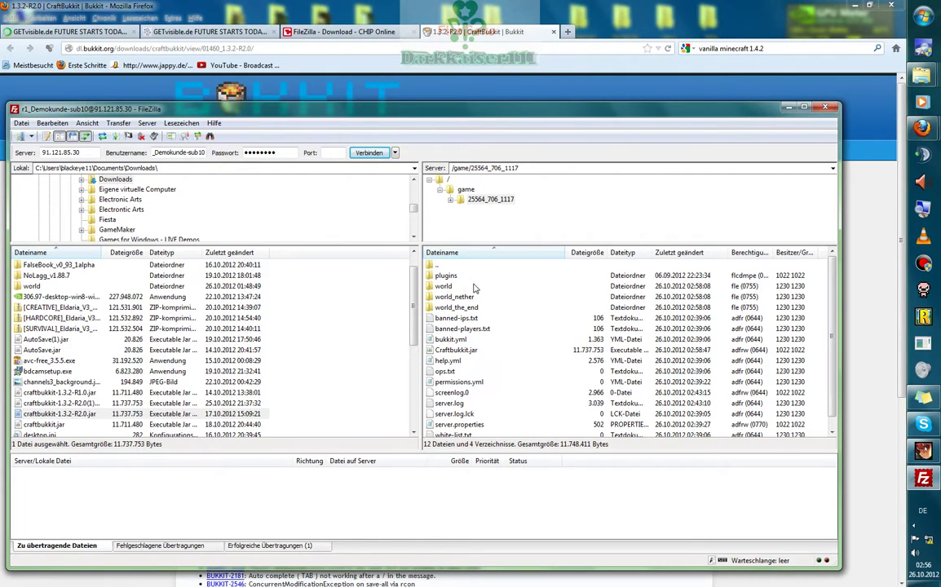
# Open the remote plugins folder and delete NoLagg.jar from it.
pyautogui.doubleClick(446, 275)
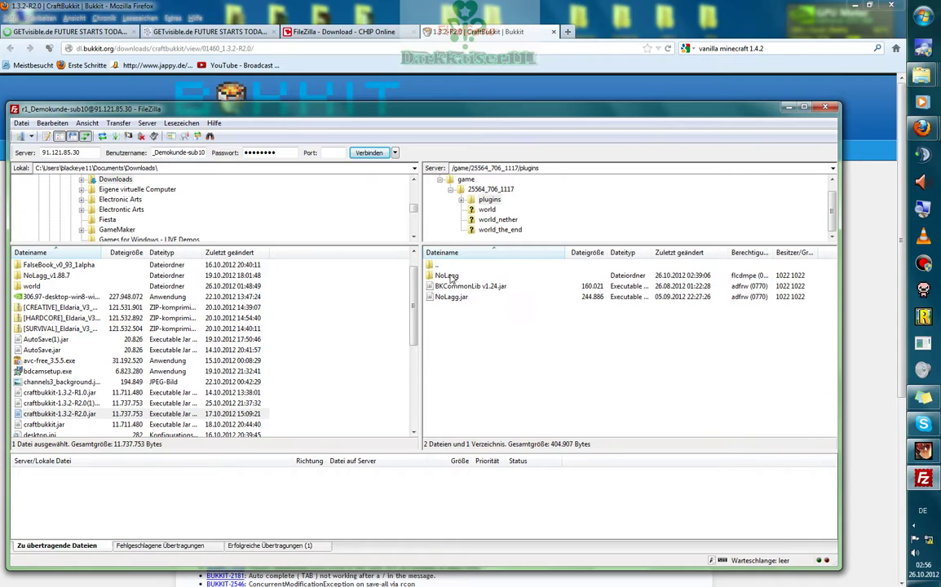
pyautogui.click(455, 296)
pyautogui.rightClick(456, 297)
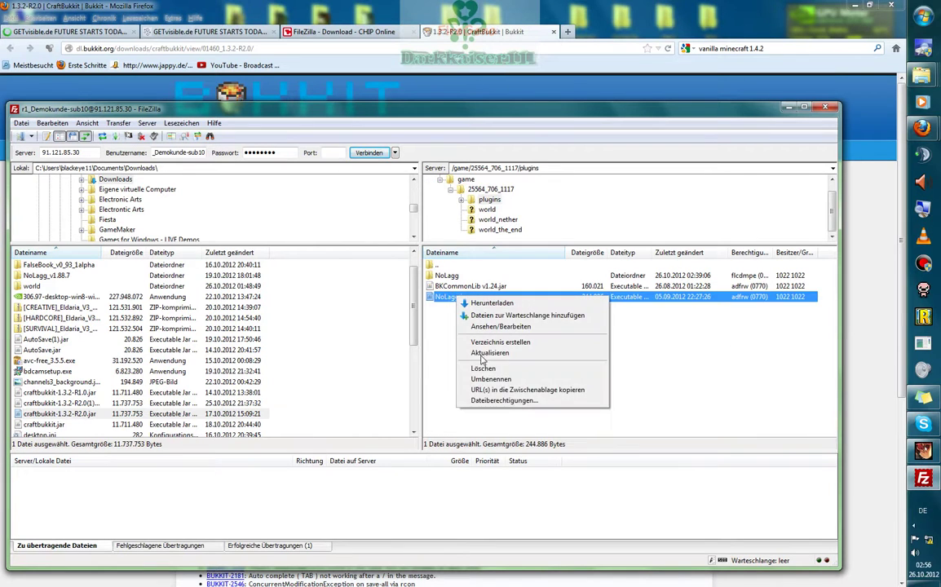
pyautogui.click(483, 369)
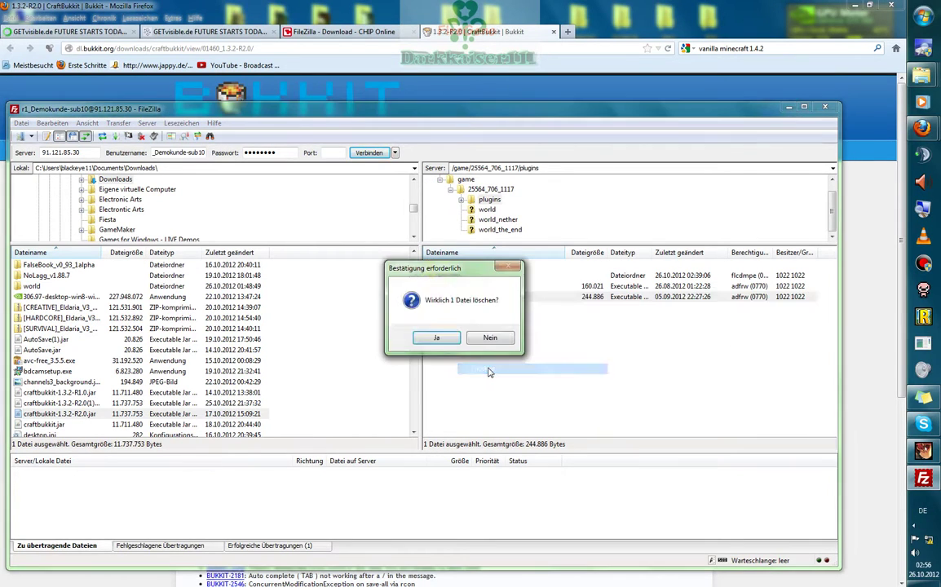
pyautogui.click(435, 337)
# Delete the NoLagg folder and its contents from the remote plugins folder.
pyautogui.click(442, 277)
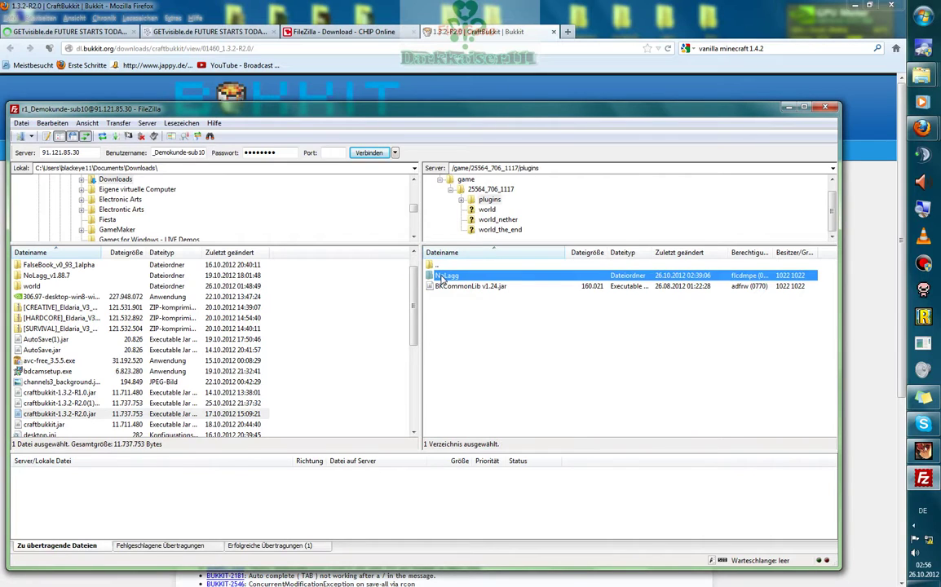
pyautogui.rightClick(442, 276)
pyautogui.click(473, 355)
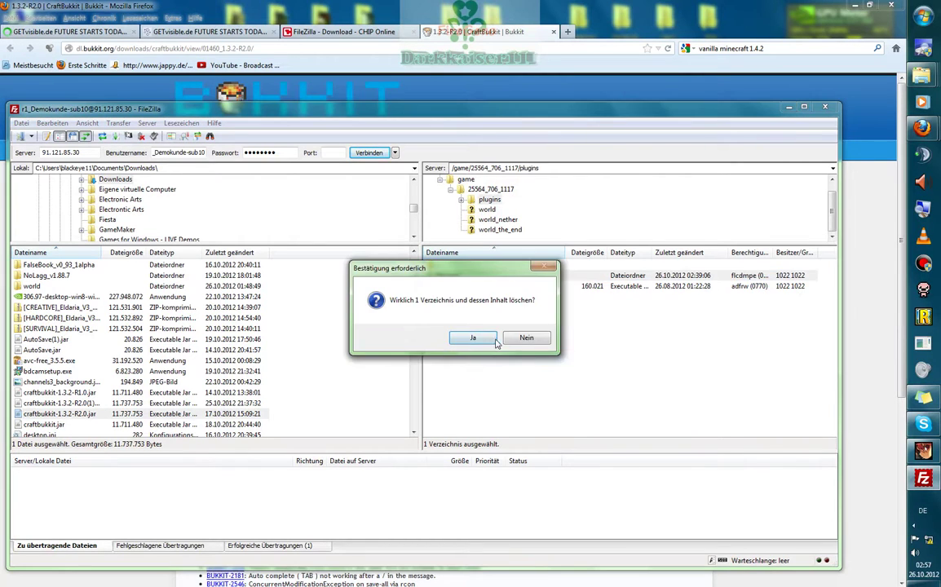
pyautogui.click(493, 339)
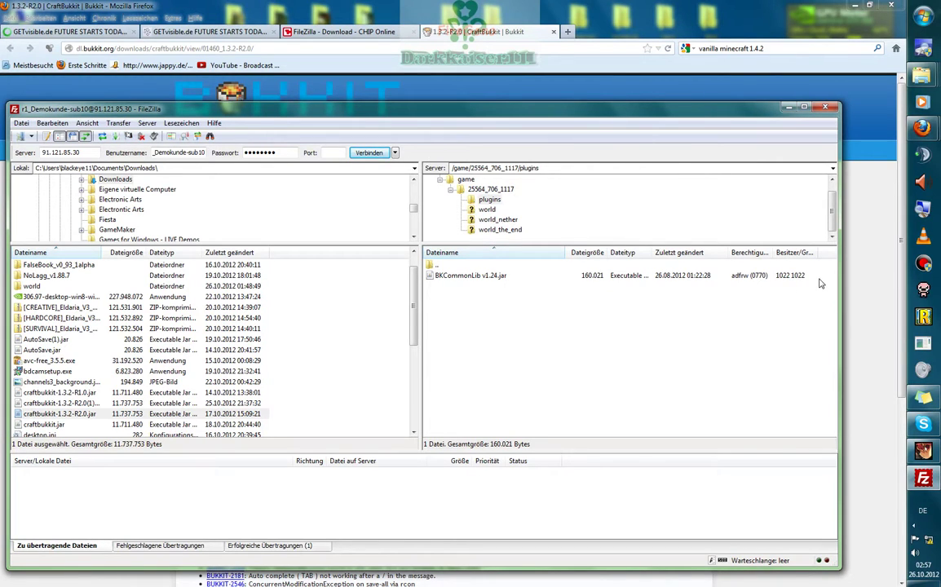
# Switch to Firefox and open the game server's Anzeigen page in the GETvisible customer area.
pyautogui.click(855, 302)
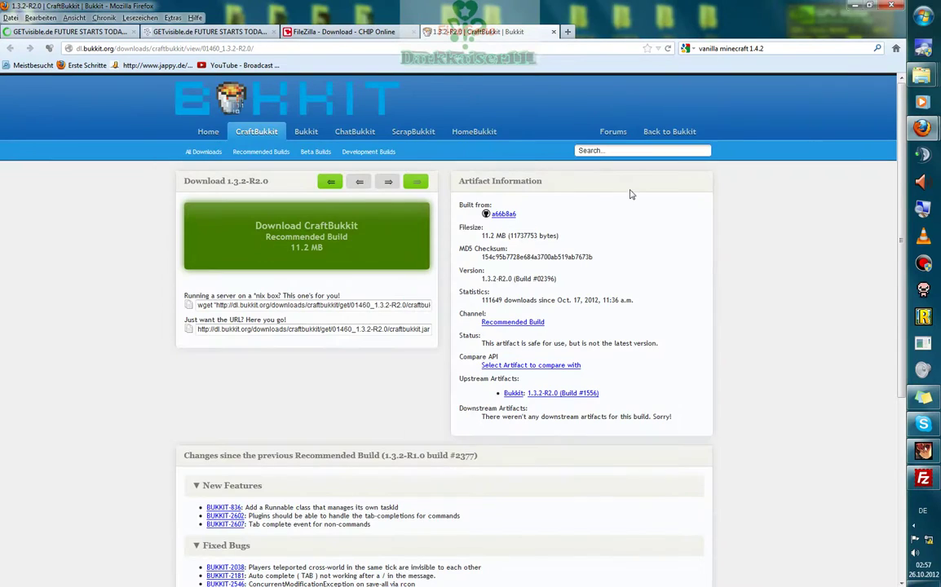
pyautogui.click(236, 31)
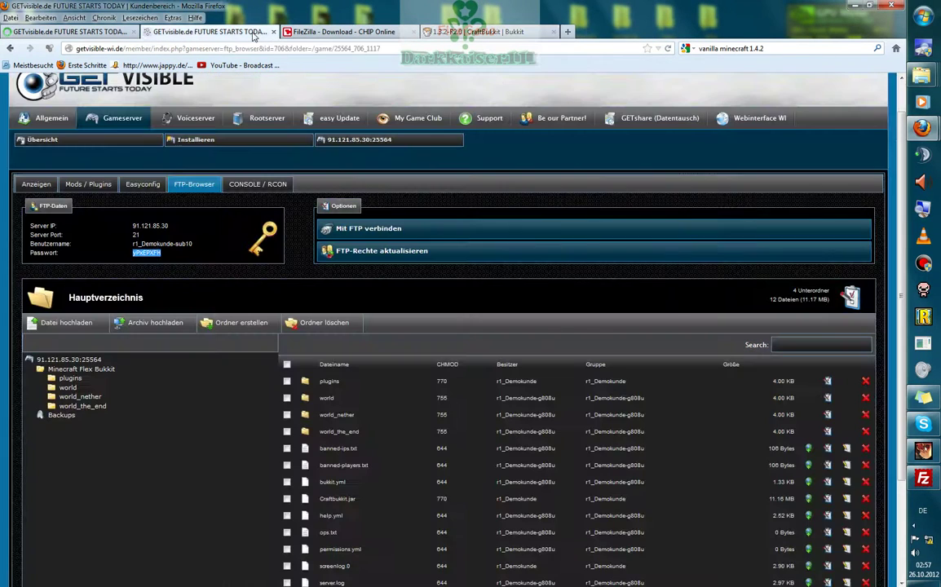
pyautogui.click(29, 185)
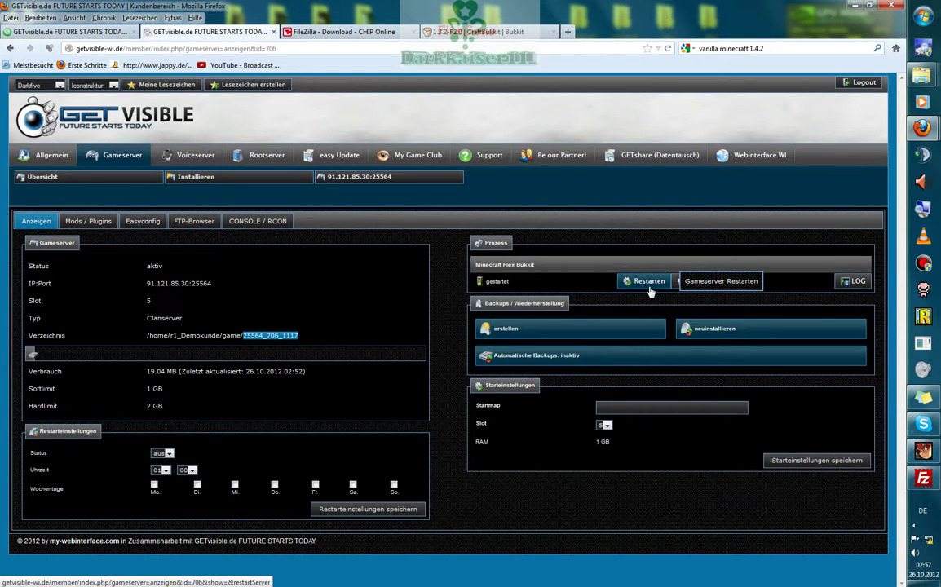
# Open the Minecraft server's log, enlarge the page and examine the previous startup's entries for CraftBukkit version and plugin messages.
pyautogui.click(853, 280)
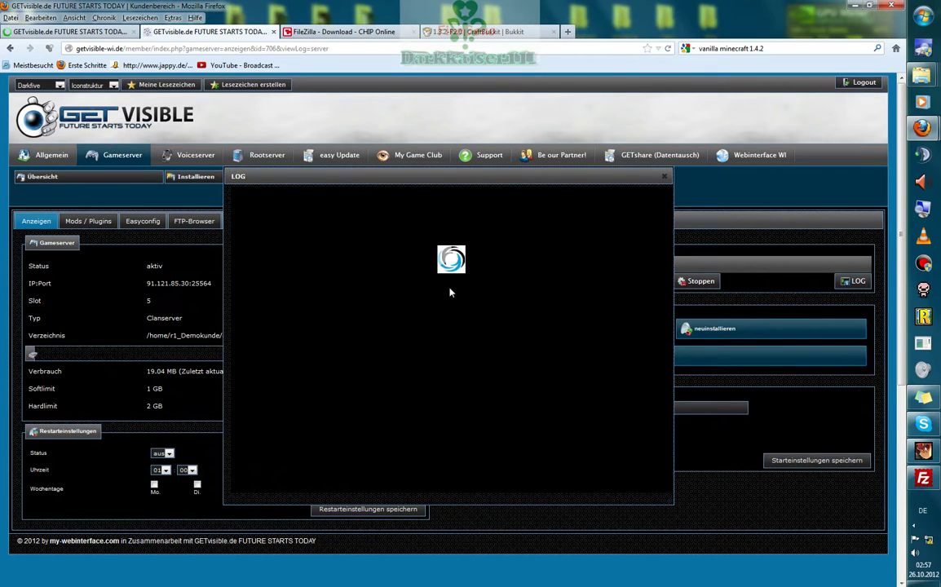
pyautogui.hotkey('ctrl', '+')
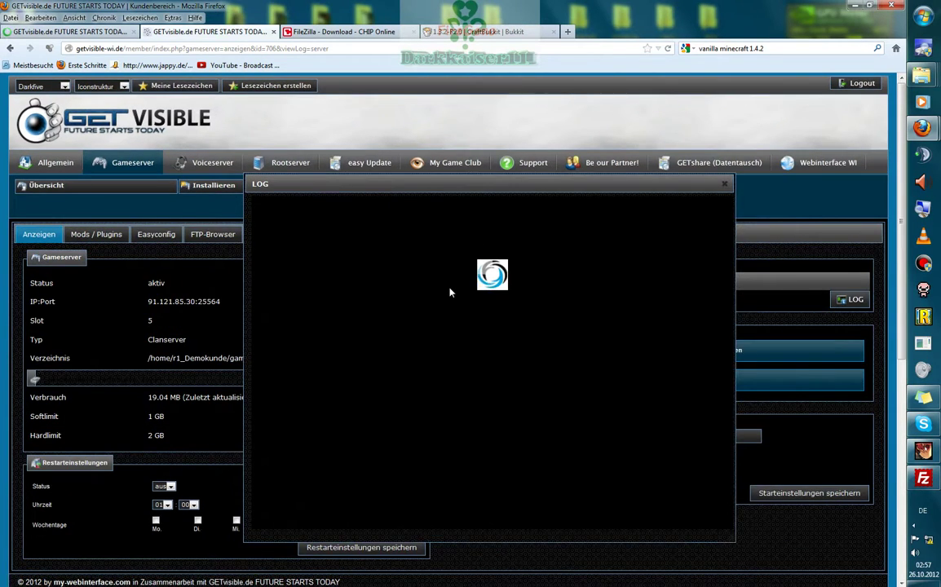
pyautogui.hotkey('ctrl', '+')
pyautogui.hotkey('ctrl', '+')
pyautogui.scroll(-4, 450, 291)
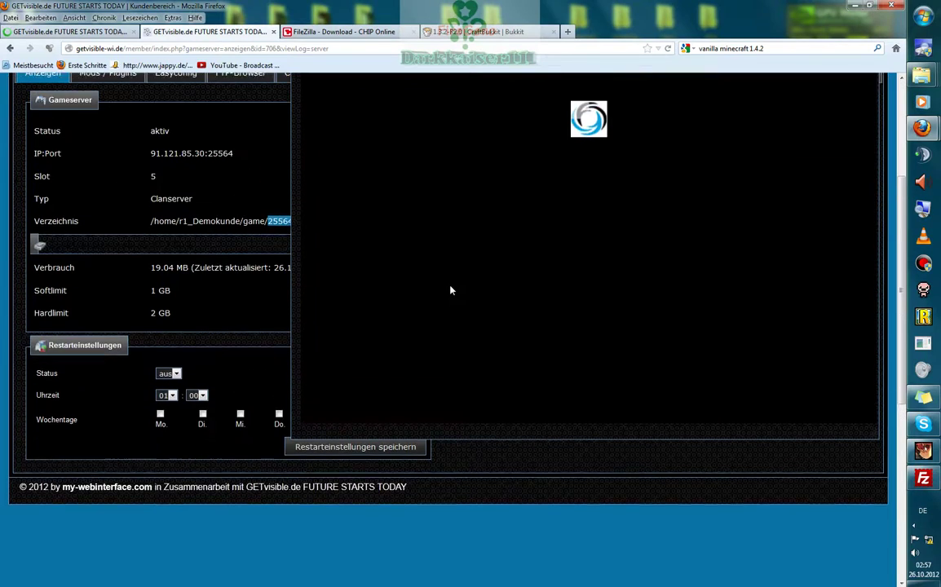
pyautogui.scroll(2, 450, 290)
pyautogui.scroll(-4, 556, 304)
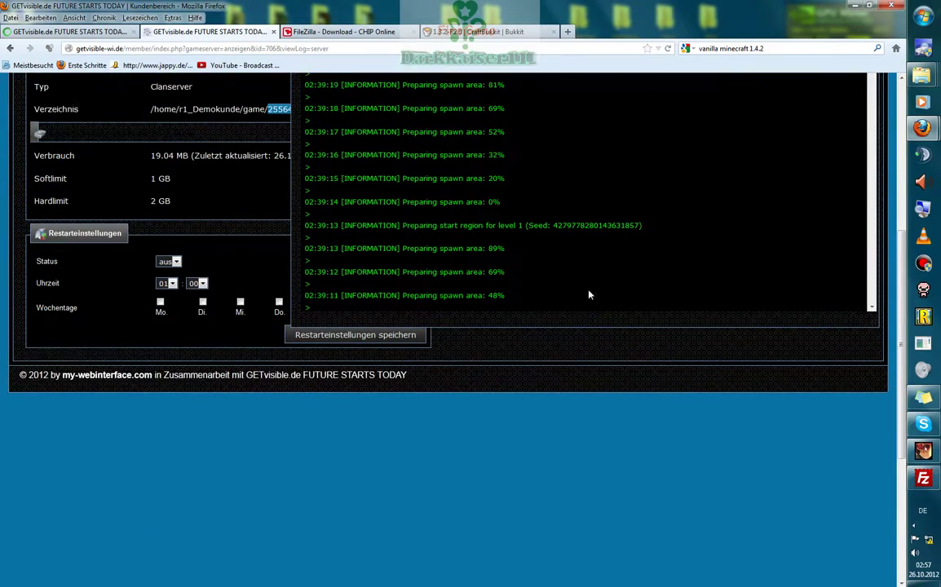
pyautogui.scroll(2, 589, 295)
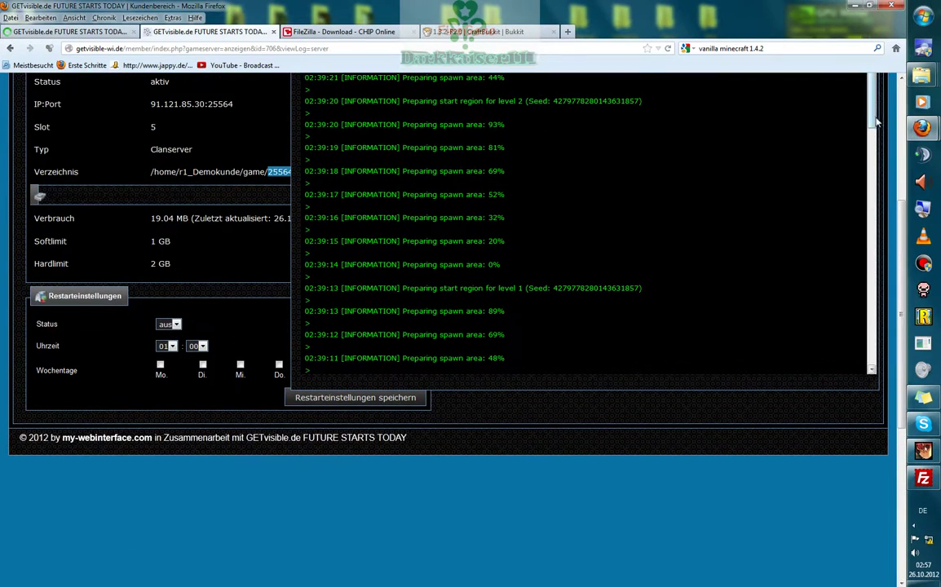
pyautogui.scroll(-10, 731, 237)
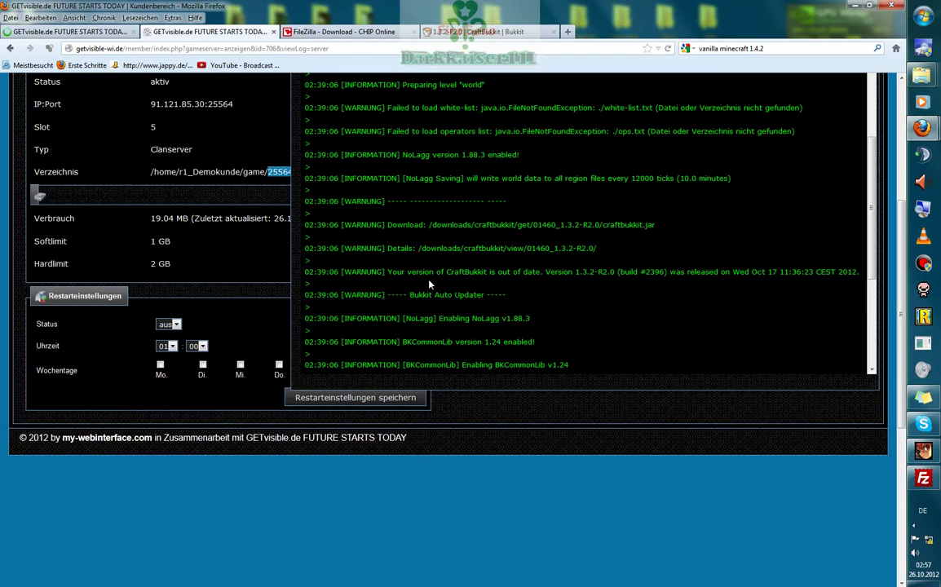
pyautogui.scroll(10, 435, 281)
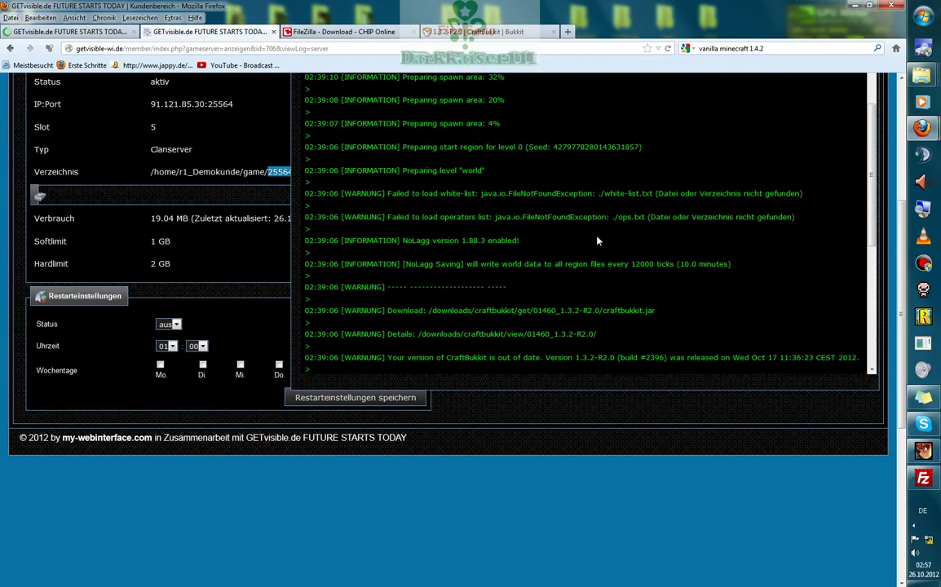
pyautogui.scroll(6, 811, 276)
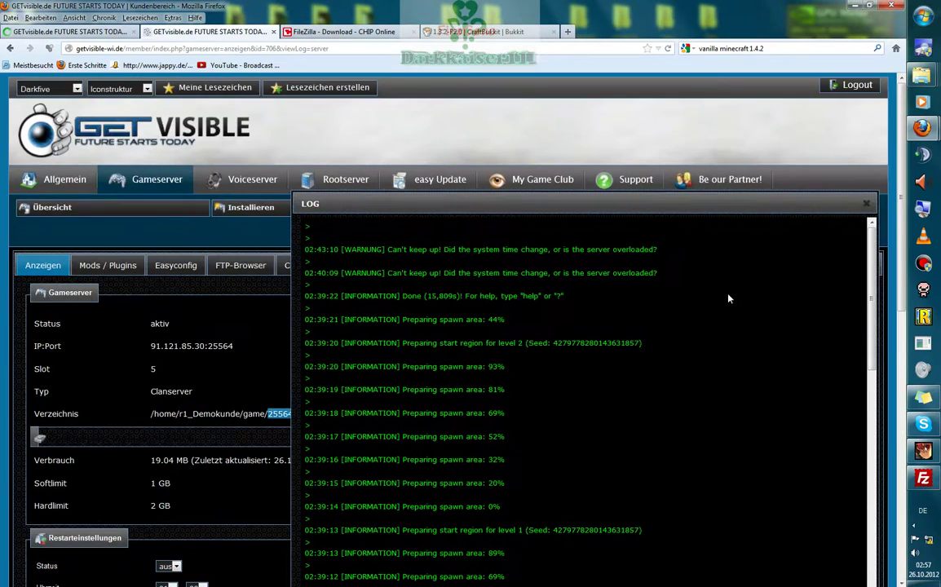
# Close the server log and restart the Minecraft Flex Bukkit game server.
pyautogui.click(866, 203)
pyautogui.click(632, 343)
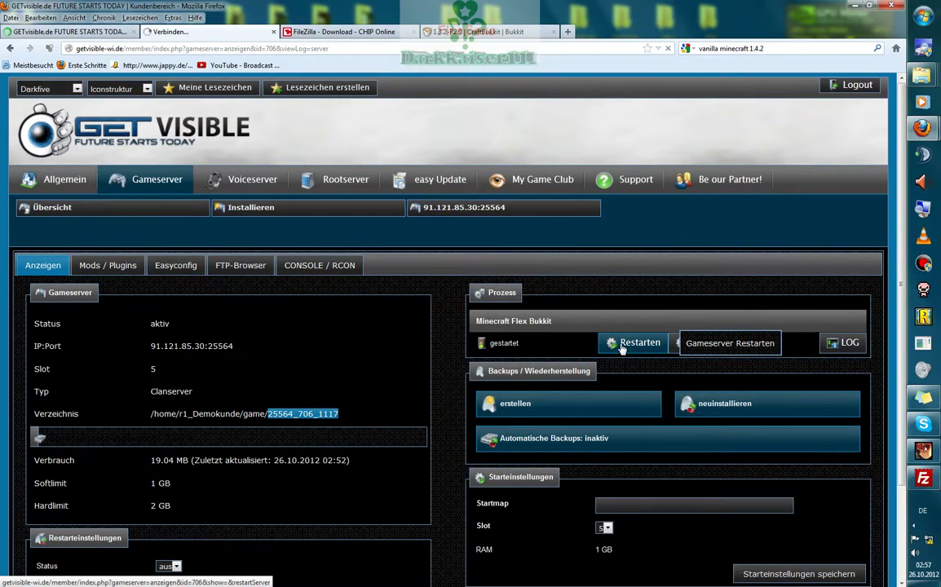
pyautogui.scroll(-2, 615, 342)
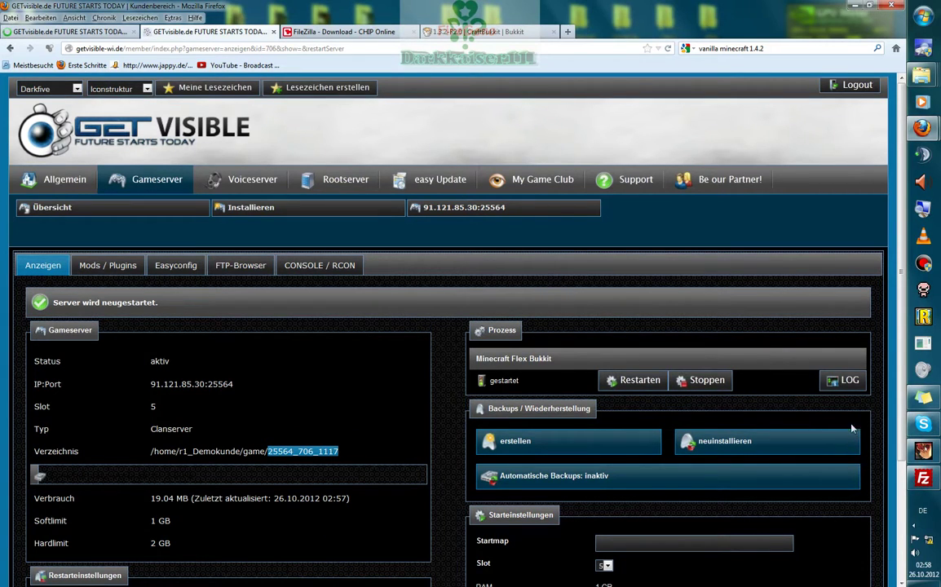
# Open the log again, check the new startup's CraftBukkit version and loaded plugins, and close it.
pyautogui.click(844, 380)
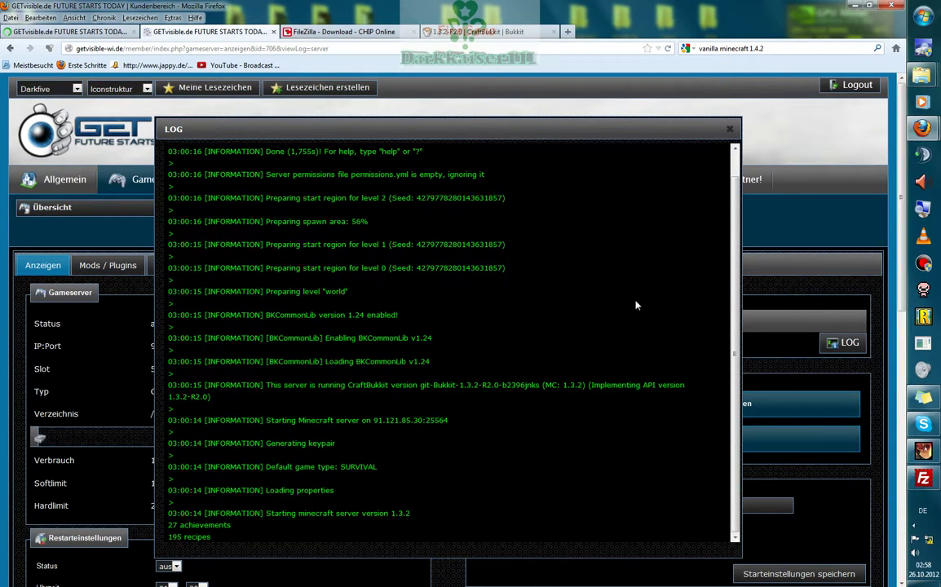
pyautogui.scroll(1, 233, 331)
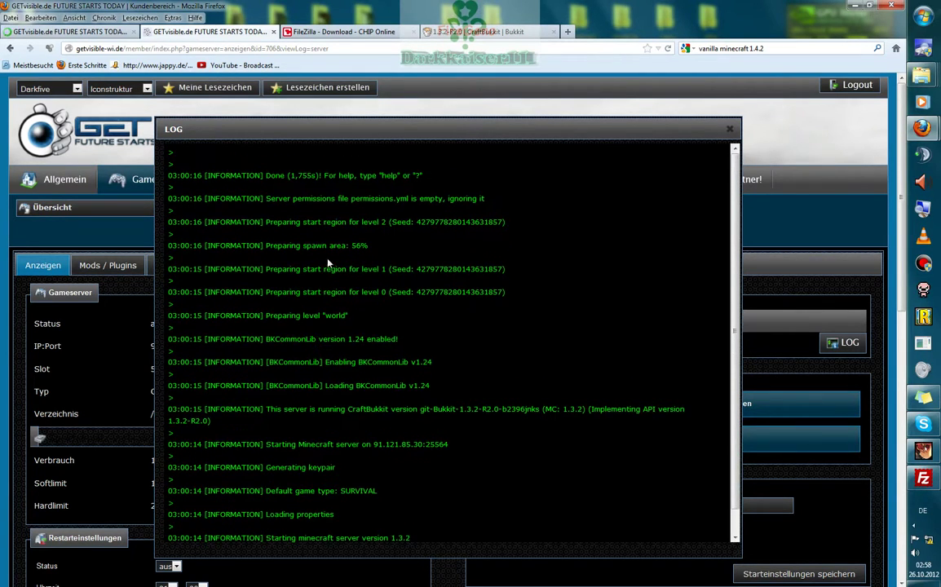
pyautogui.scroll(-1, 342, 343)
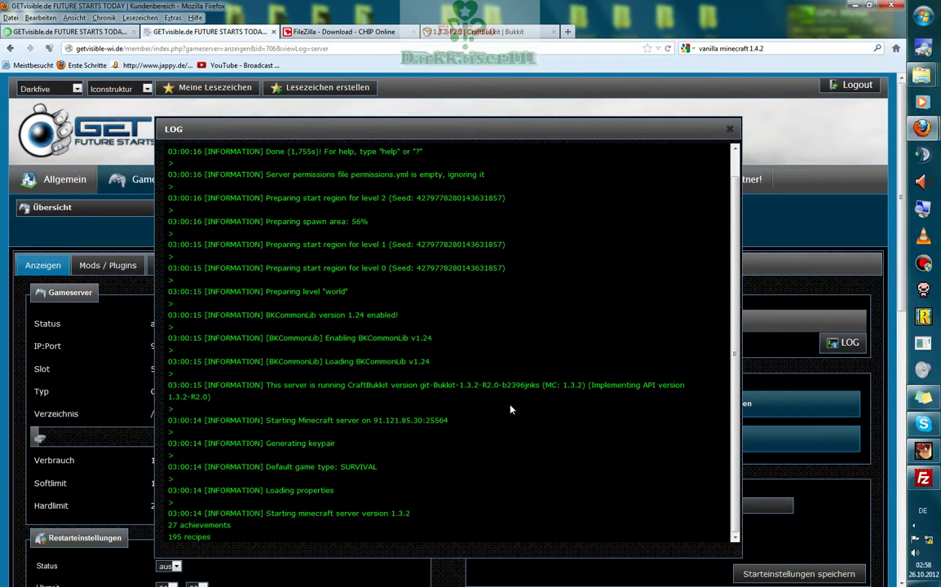
pyautogui.scroll(1, 512, 407)
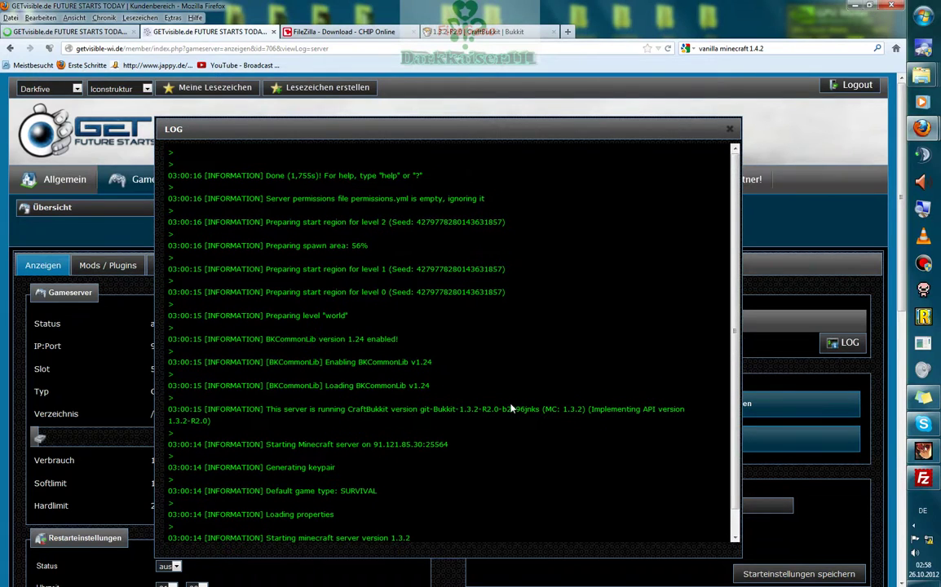
pyautogui.click(729, 131)
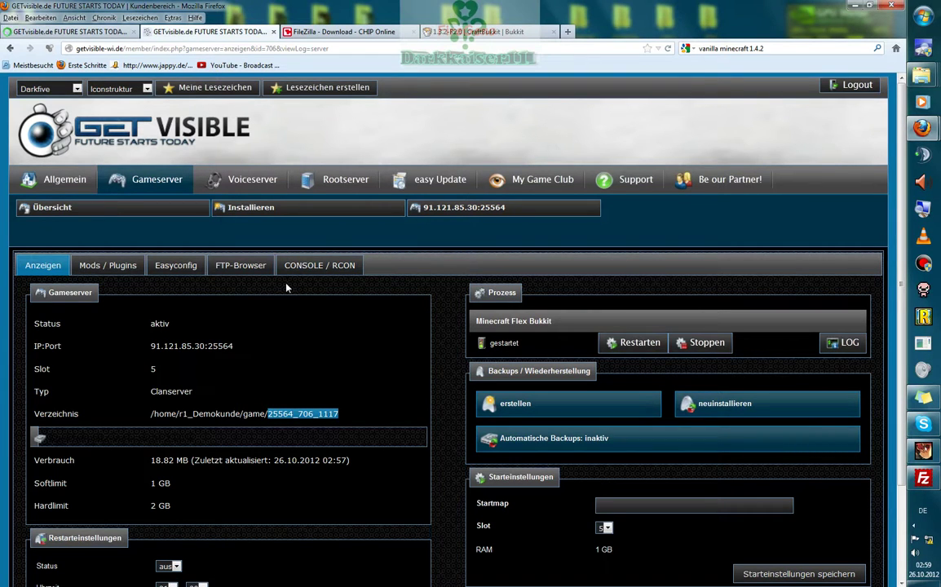
pyautogui.scroll(-3, 286, 287)
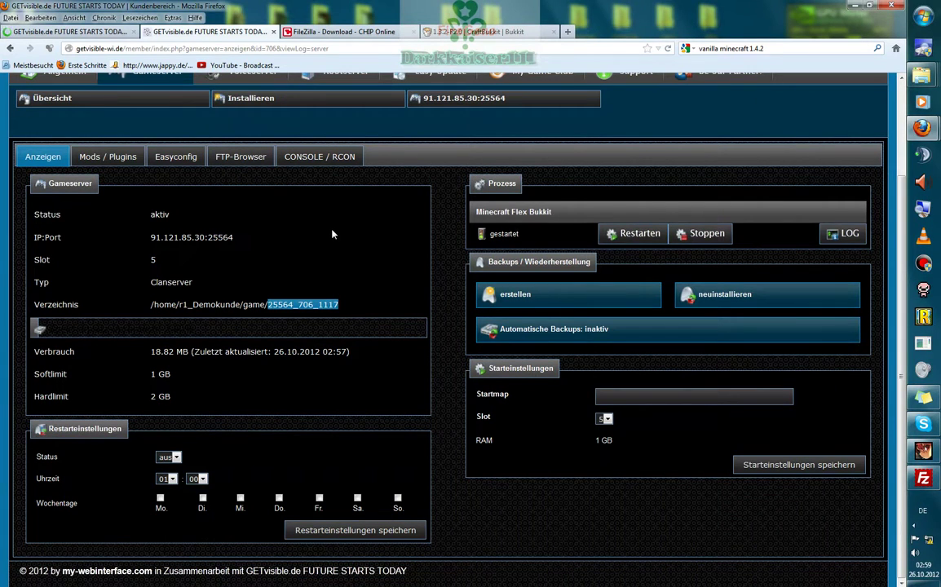
pyautogui.scroll(3, 332, 234)
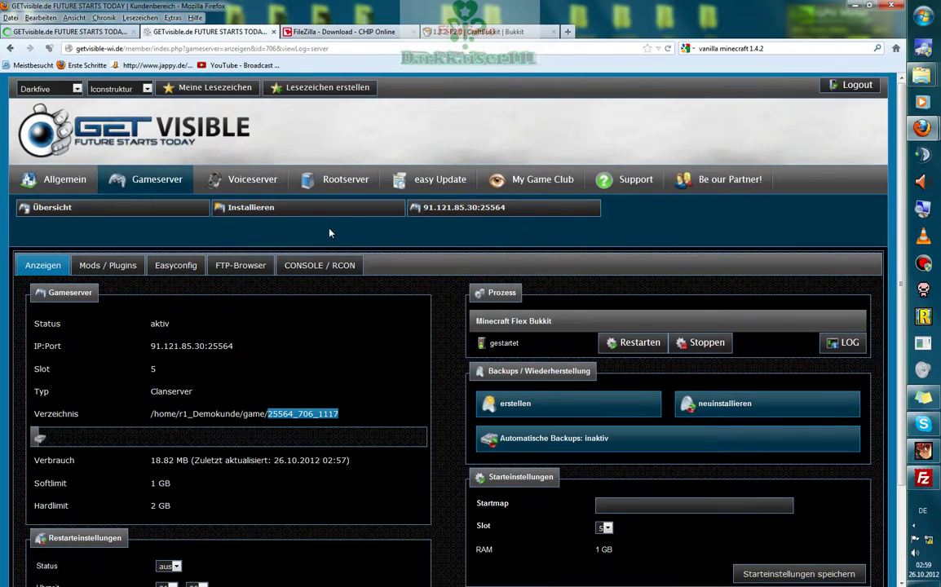